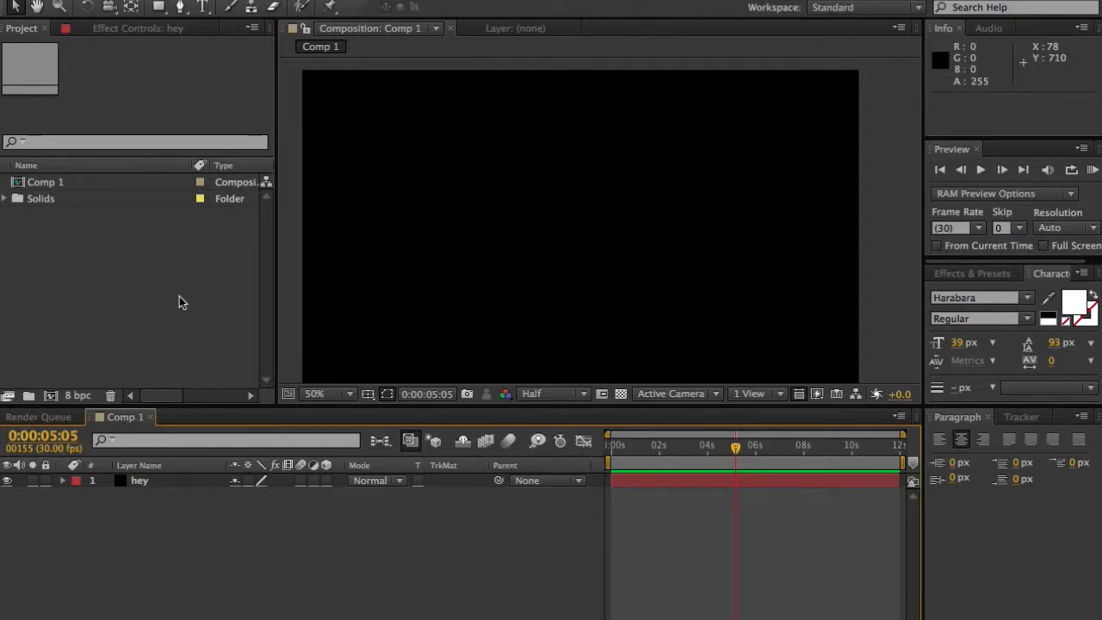
Step: Open the file import dialog and the Project panel menu, then dismiss both without changes
double_click(179, 297)
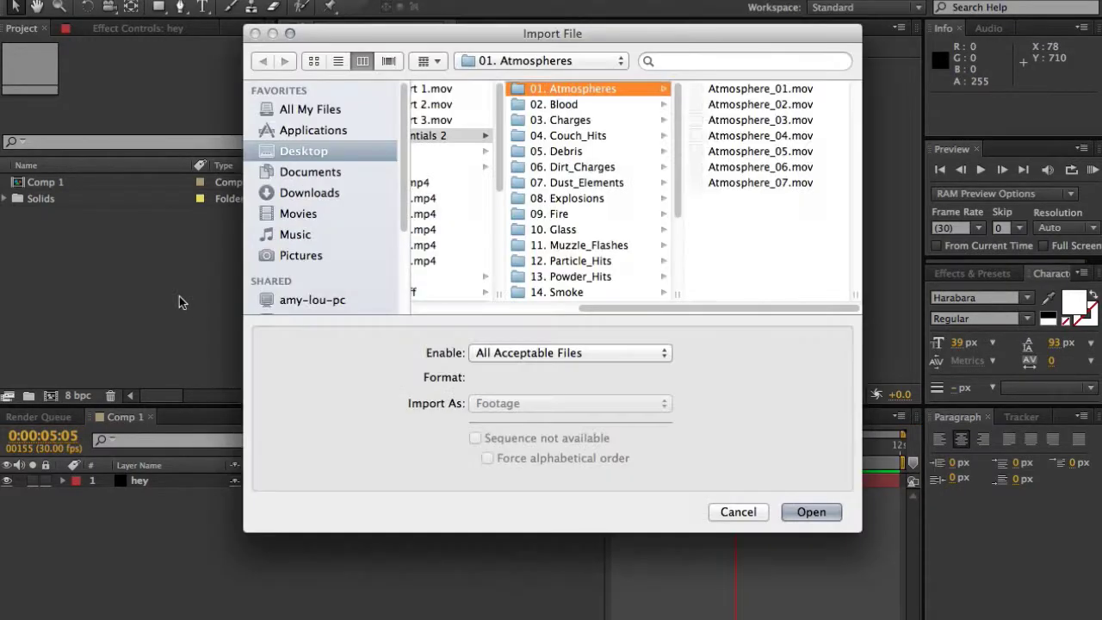
left_click_drag(651, 308, 529, 308)
left_click(738, 512)
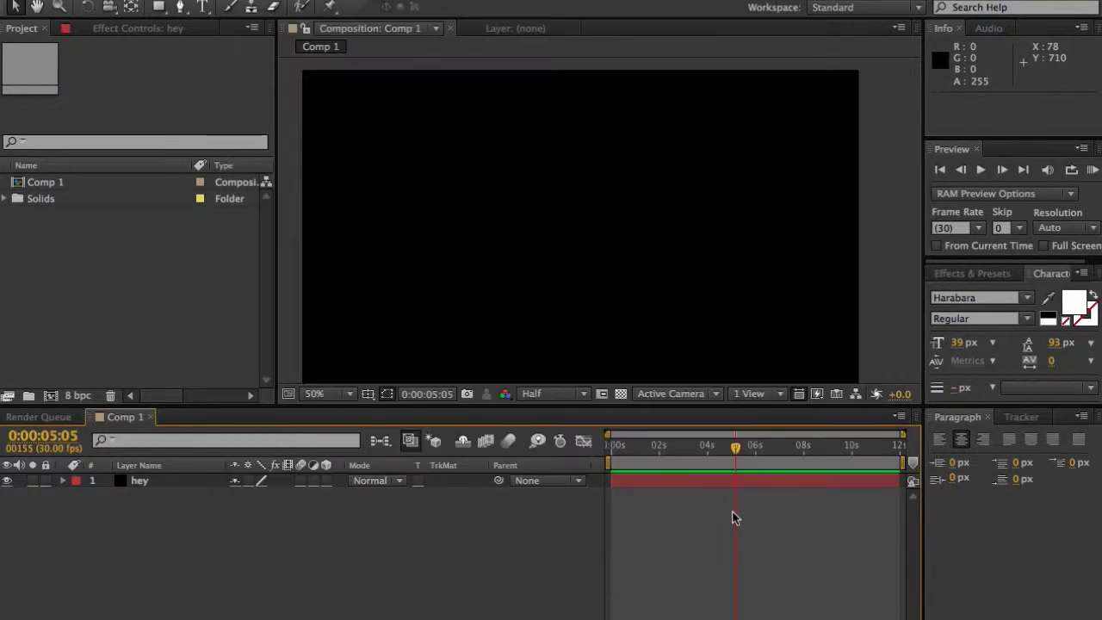
right_click(75, 274)
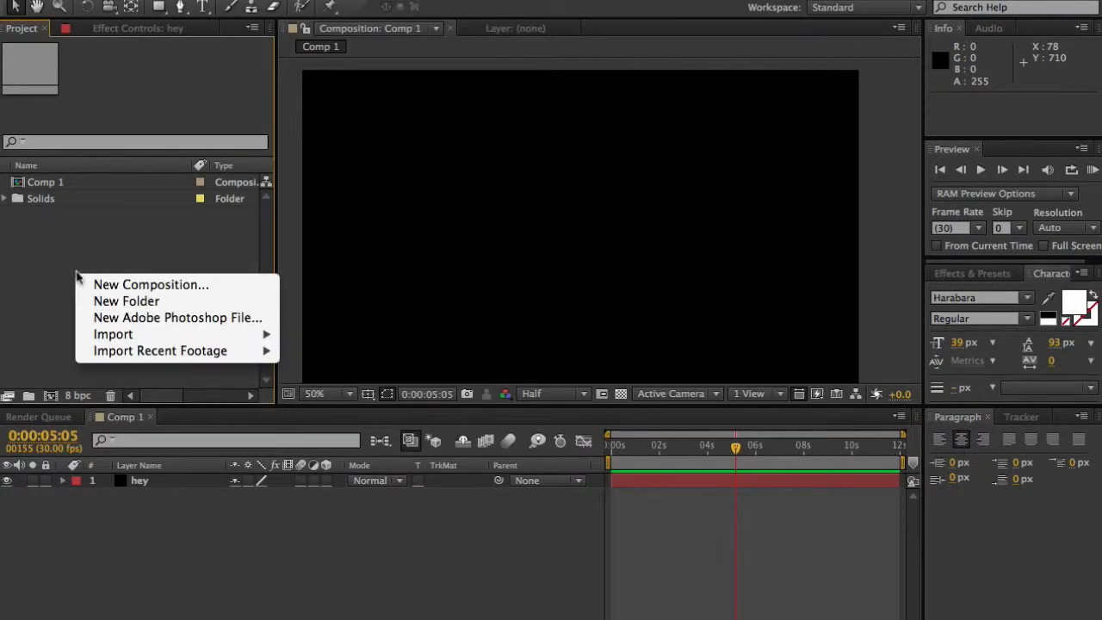
left_click(111, 154)
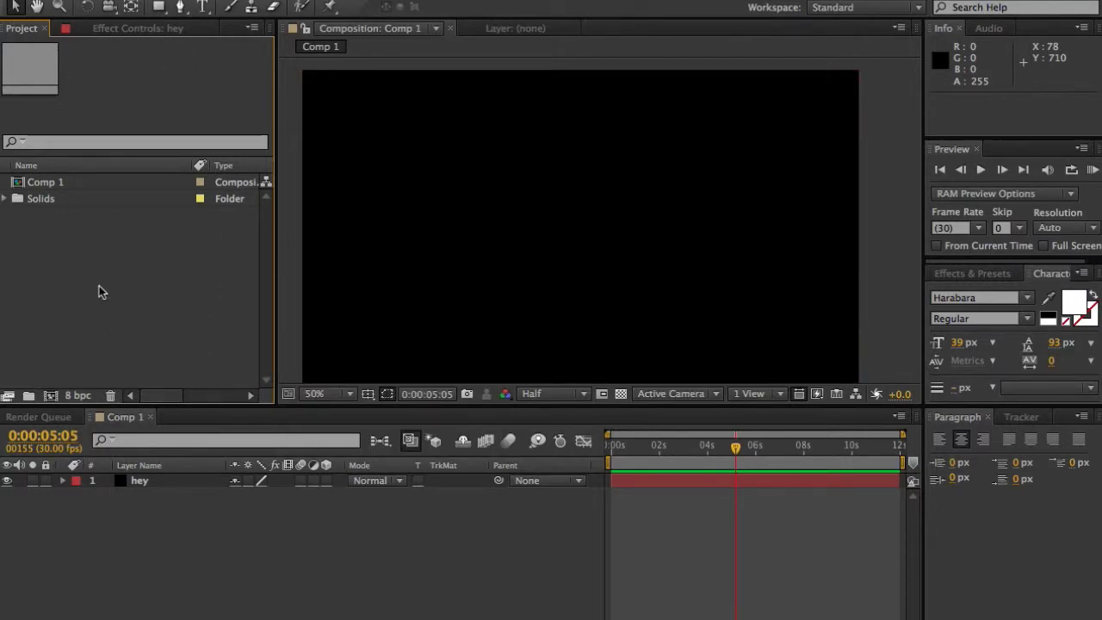
Step: Create Comp 2 at 1280×720, 30 fps, 12 s, then return to Comp 1's hey layer
key("ctrl+n")
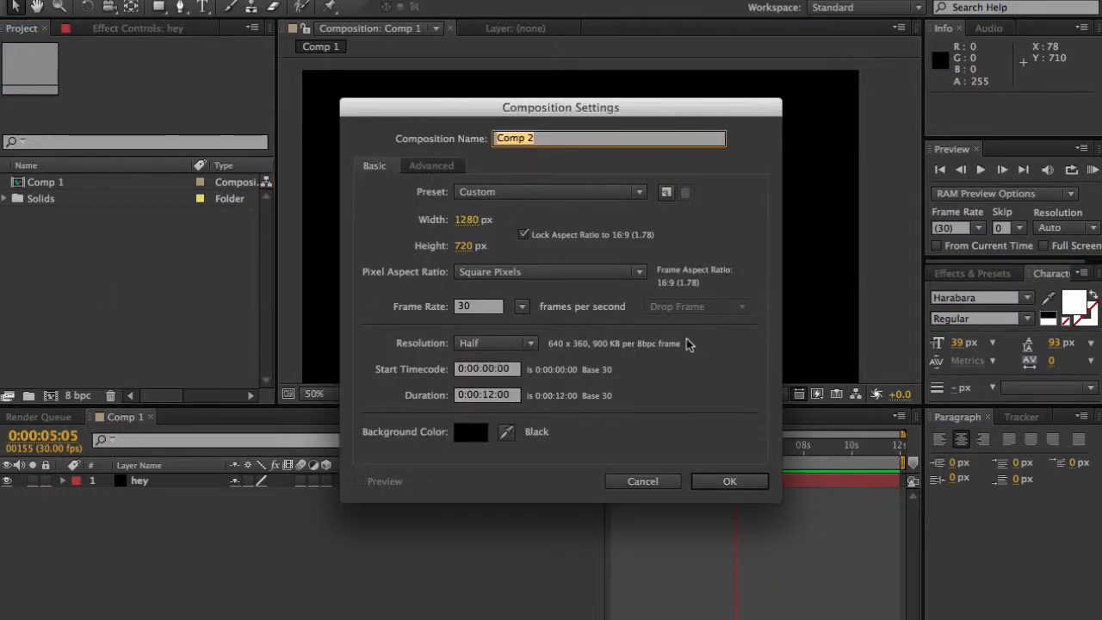
left_click(723, 480)
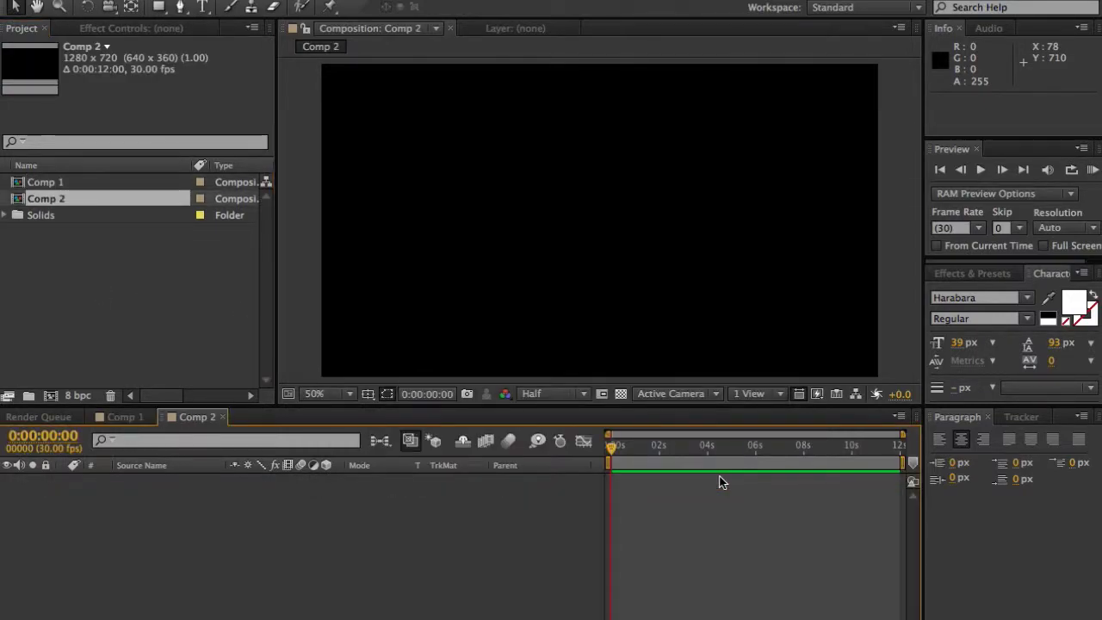
left_click(123, 418)
left_click(140, 487)
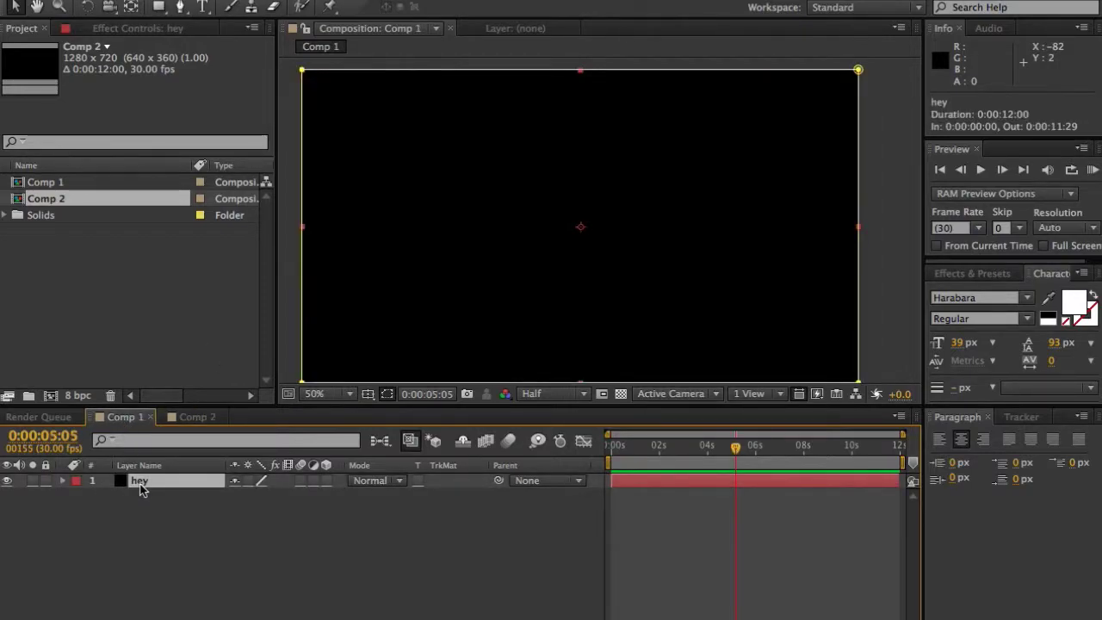
key("Return")
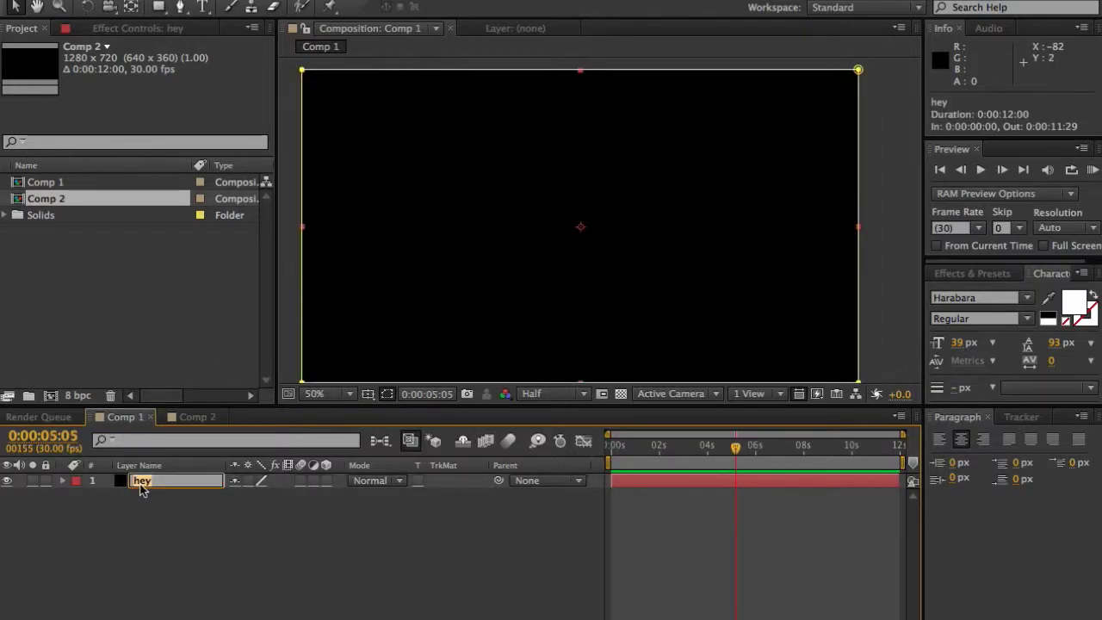
left_click(170, 508)
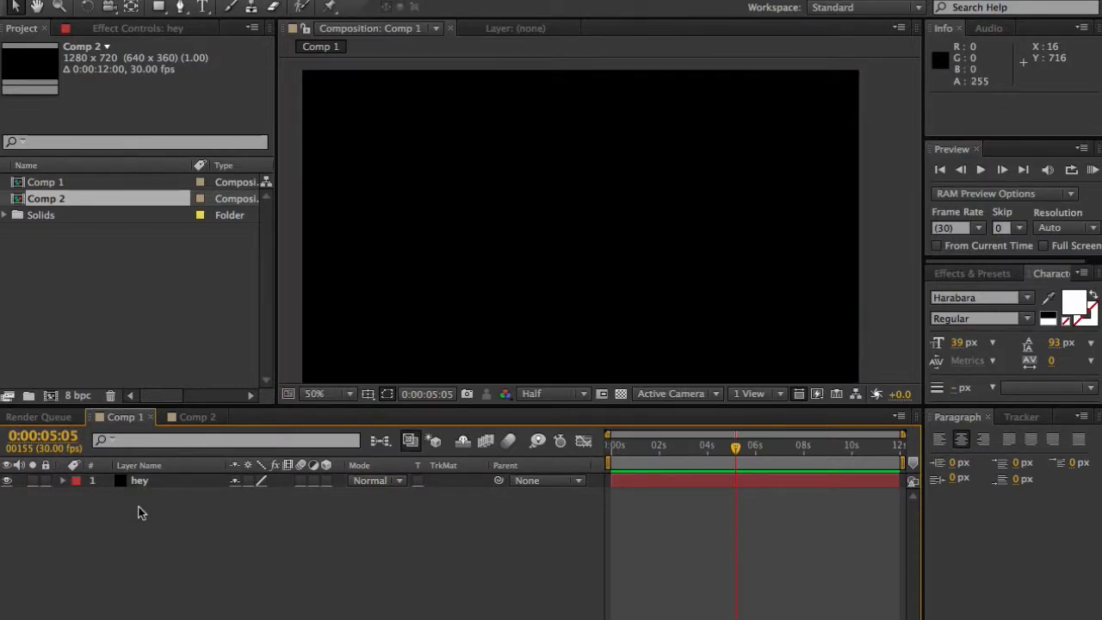
key("h")
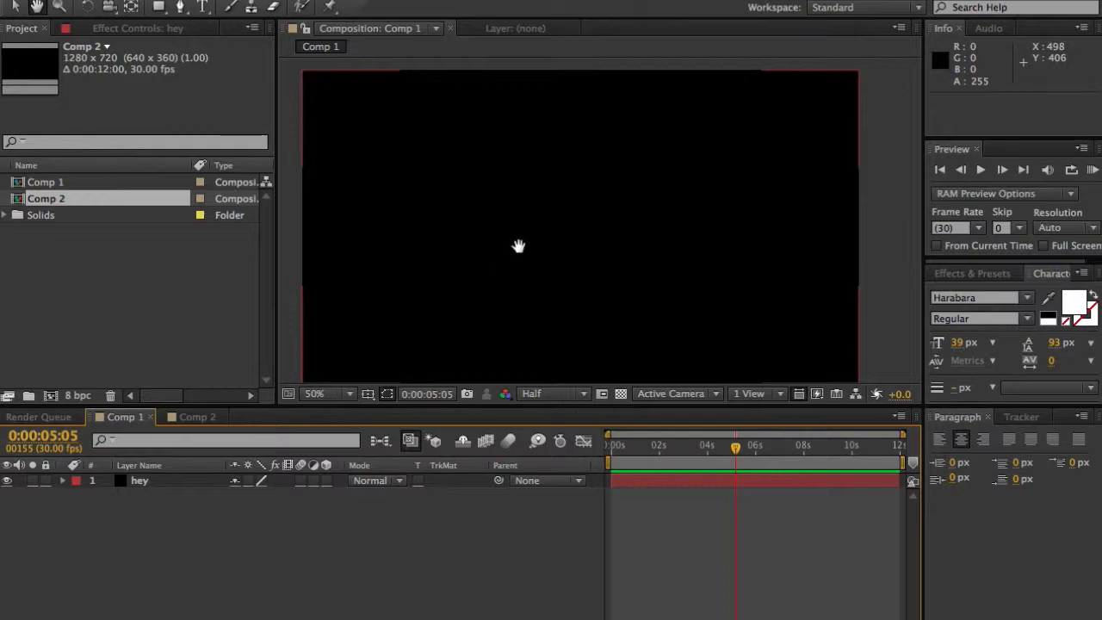
left_click_drag(511, 238, 448, 253)
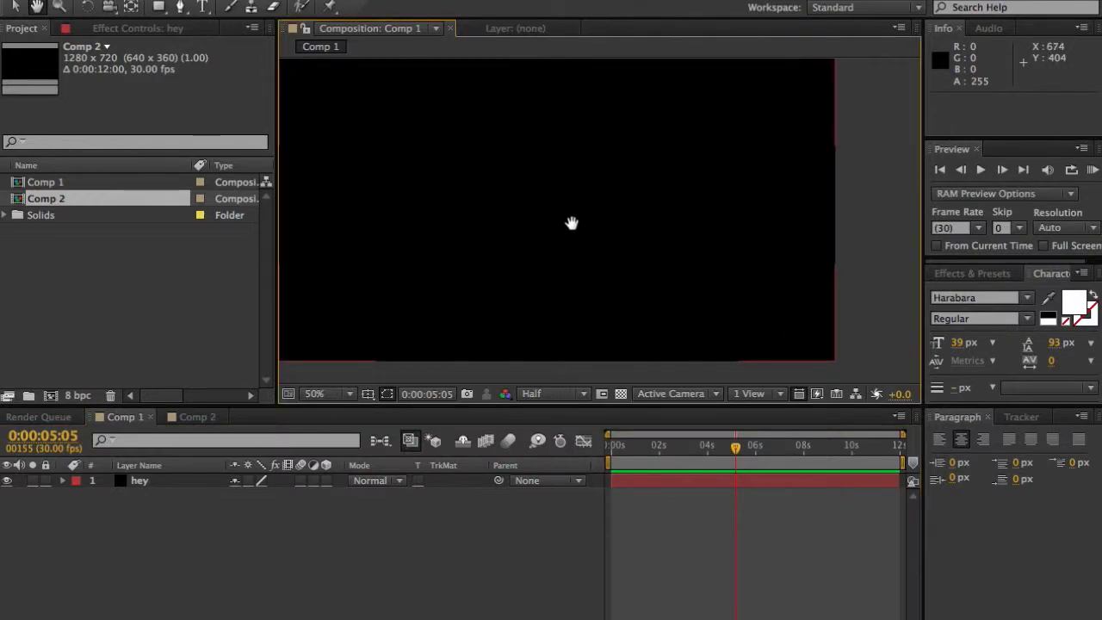
key("g")
left_click(439, 223)
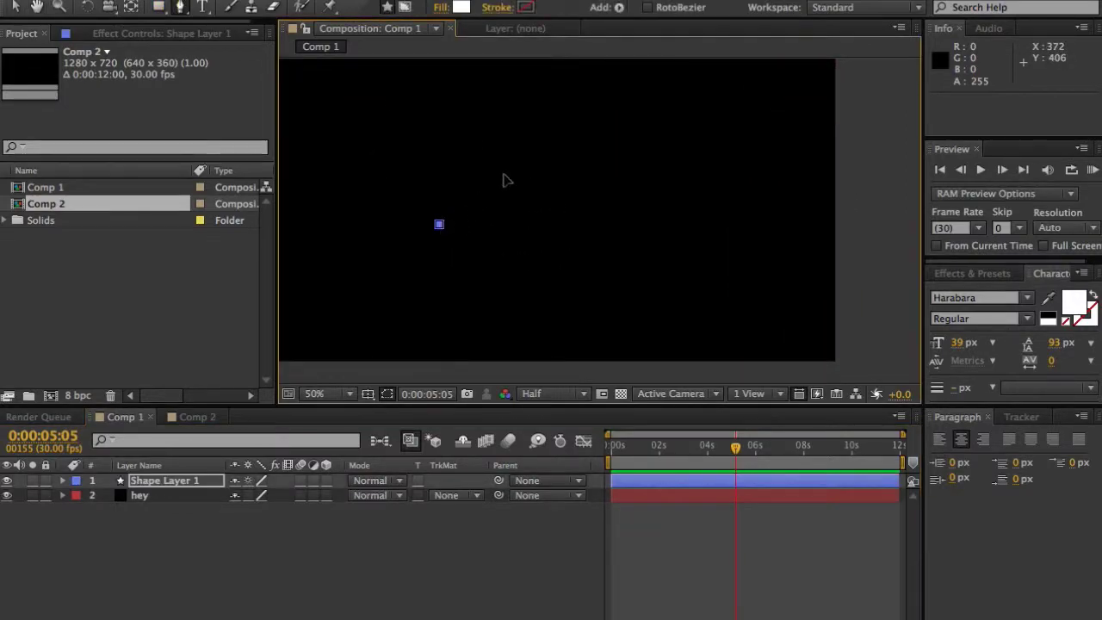
left_click(507, 169)
key("h")
left_click_drag(558, 199, 379, 279)
key("g")
left_click(528, 241)
left_click_drag(528, 258, 748, 228)
key("ctrl+z")
key("ctrl+z")
key("ctrl+z")
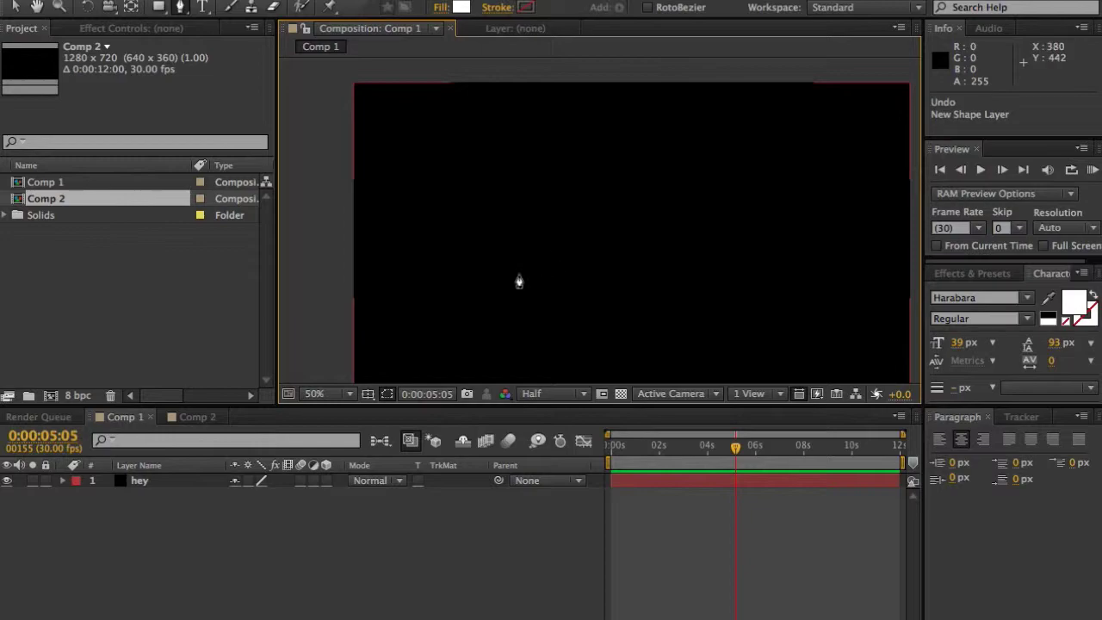
Step: Duplicate the hey layer to create hey 2
left_click(15, 7)
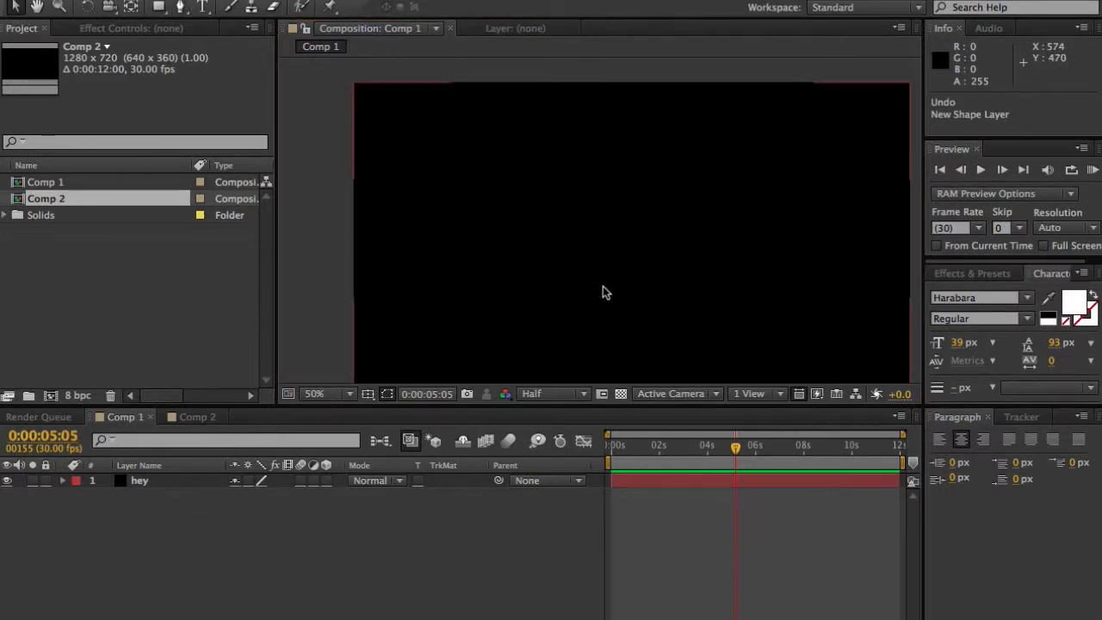
left_click(150, 481)
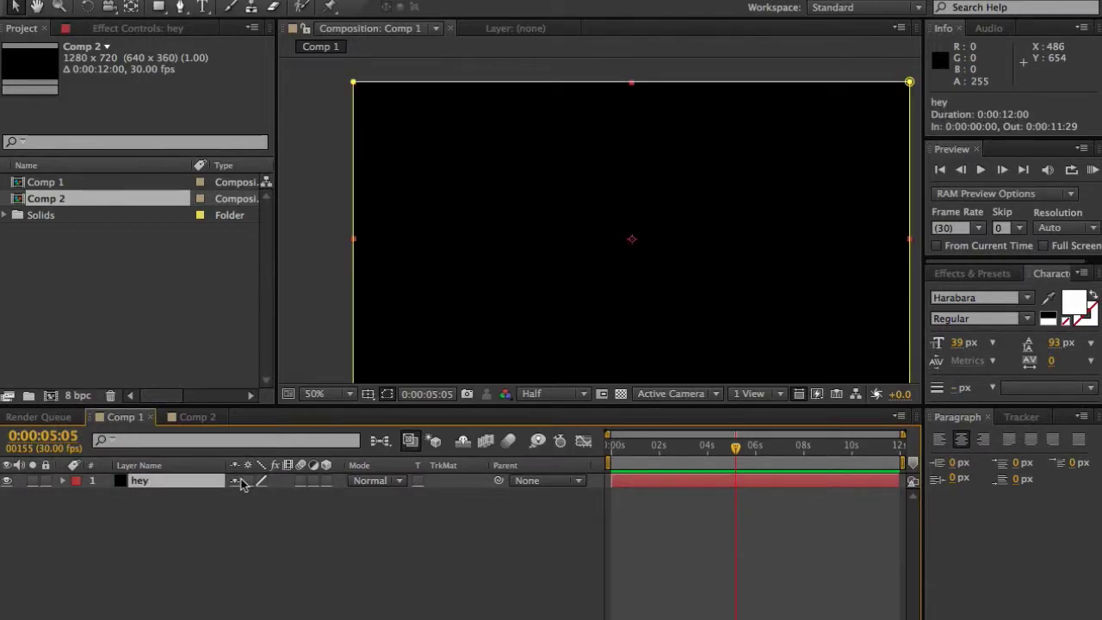
key("ctrl+d")
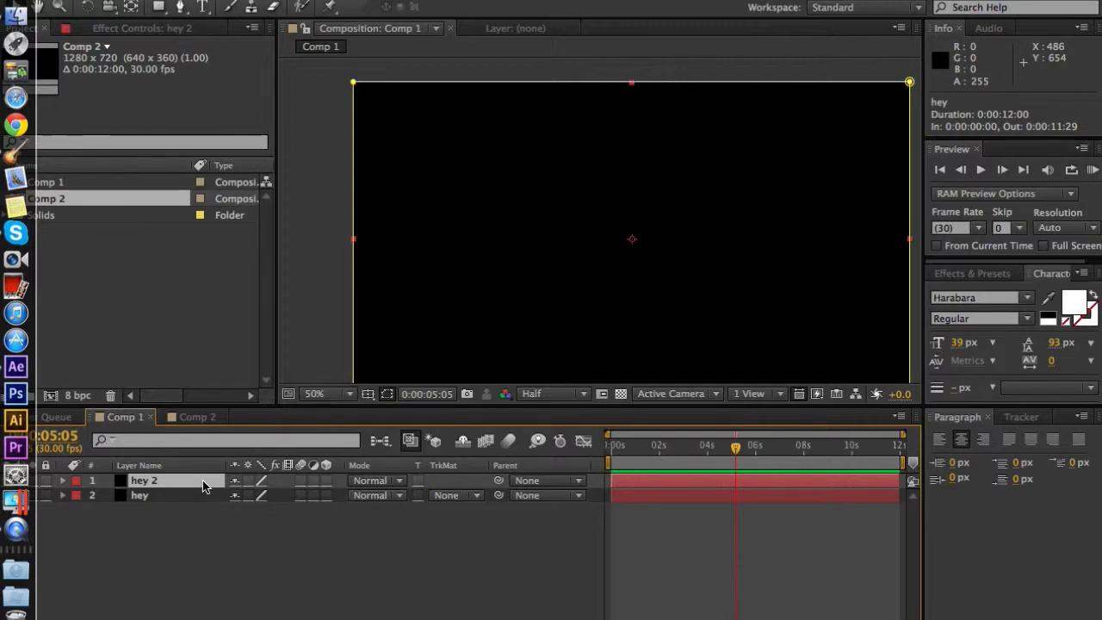
Step: Split hey 2 at 0:00:05:05 into hey 3, then select hey 3 and step back a frame
left_click(203, 527)
left_click(194, 479)
key("ctrl+d")
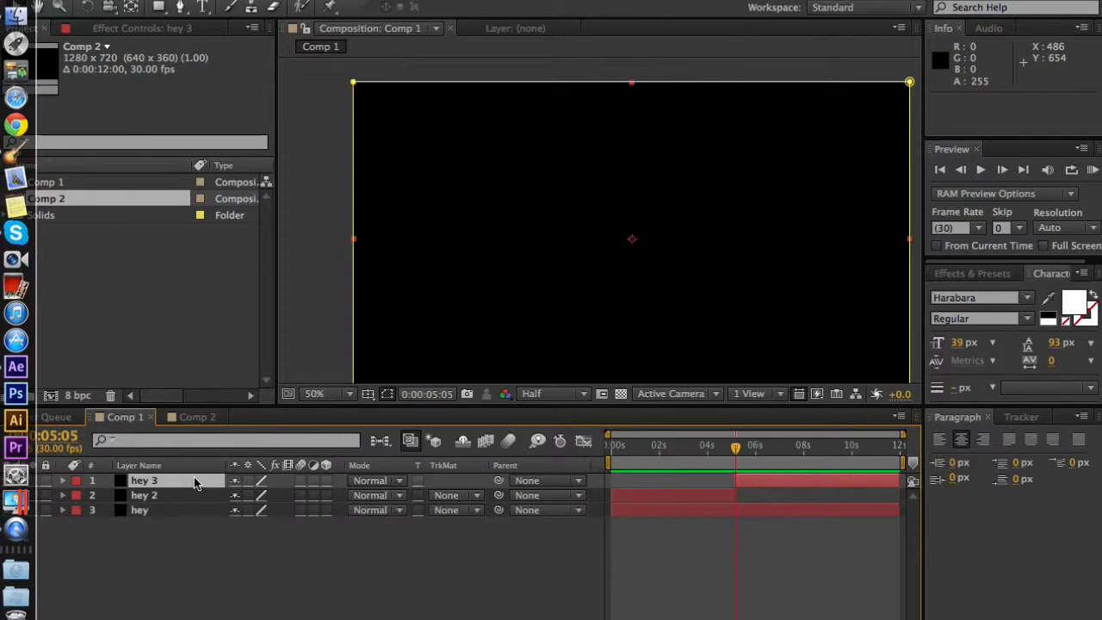
left_click(170, 566)
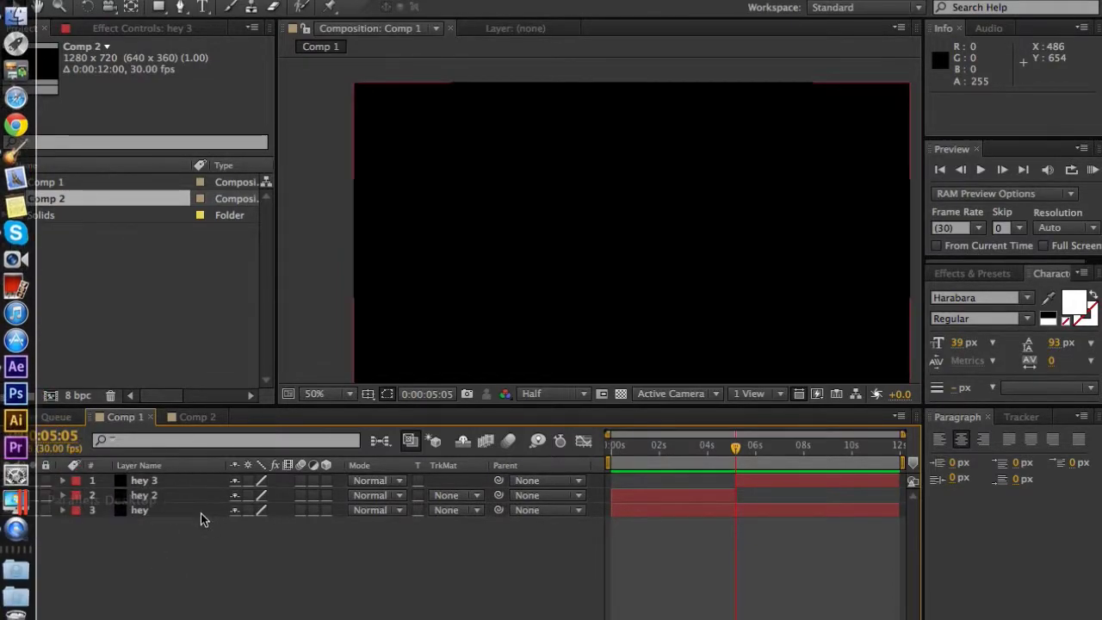
left_click(154, 311)
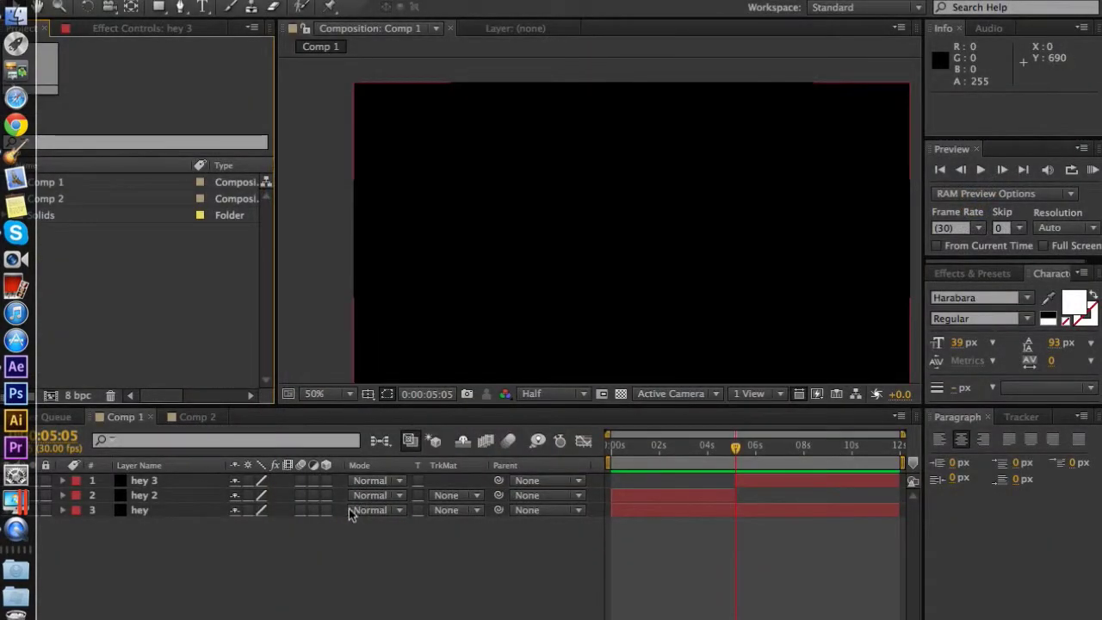
left_click(233, 579)
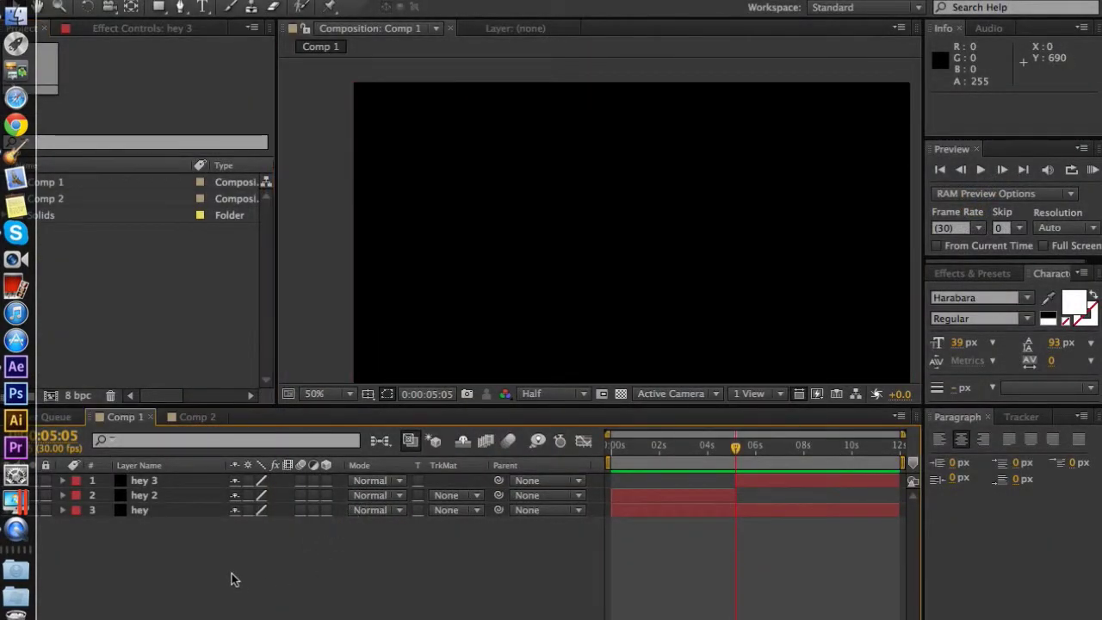
left_click(213, 480)
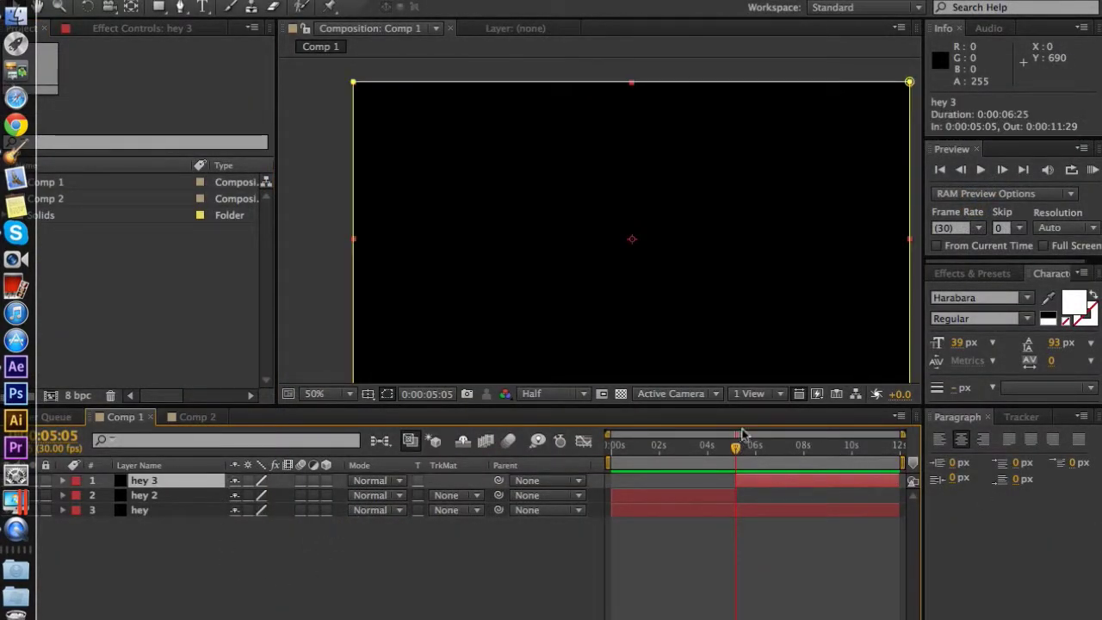
key("Page_Up")
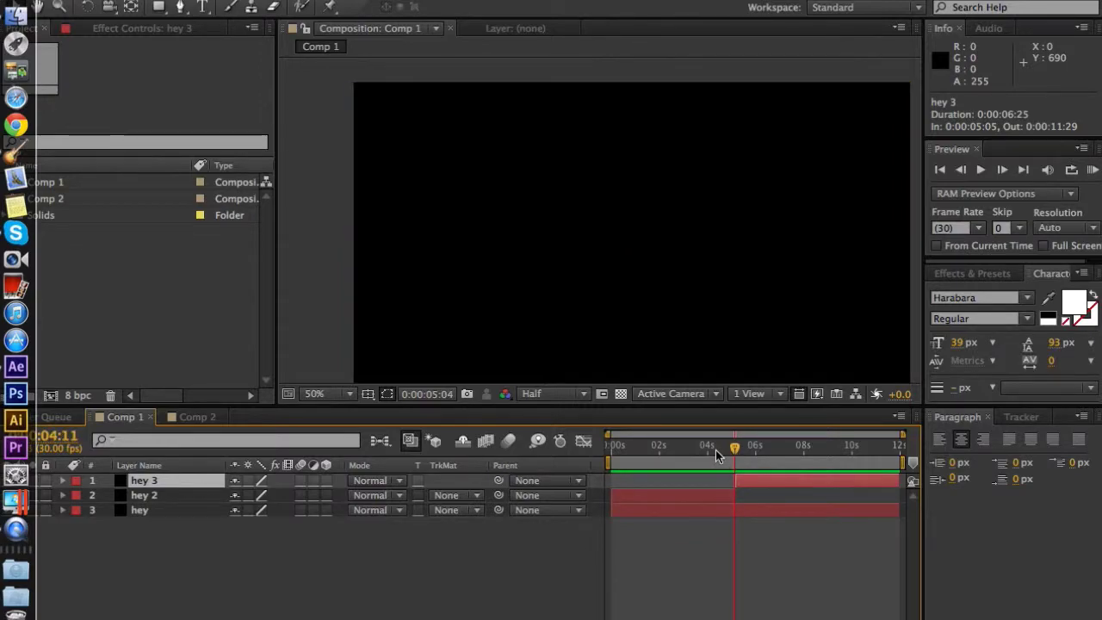
Step: Set Comp 1's work area to run from 0:00:05:23 to 0:00:08:09
mouse_move(733, 447)
left_mouse_down()
mouse_move(792, 448)
mouse_move(737, 448)
left_mouse_up()
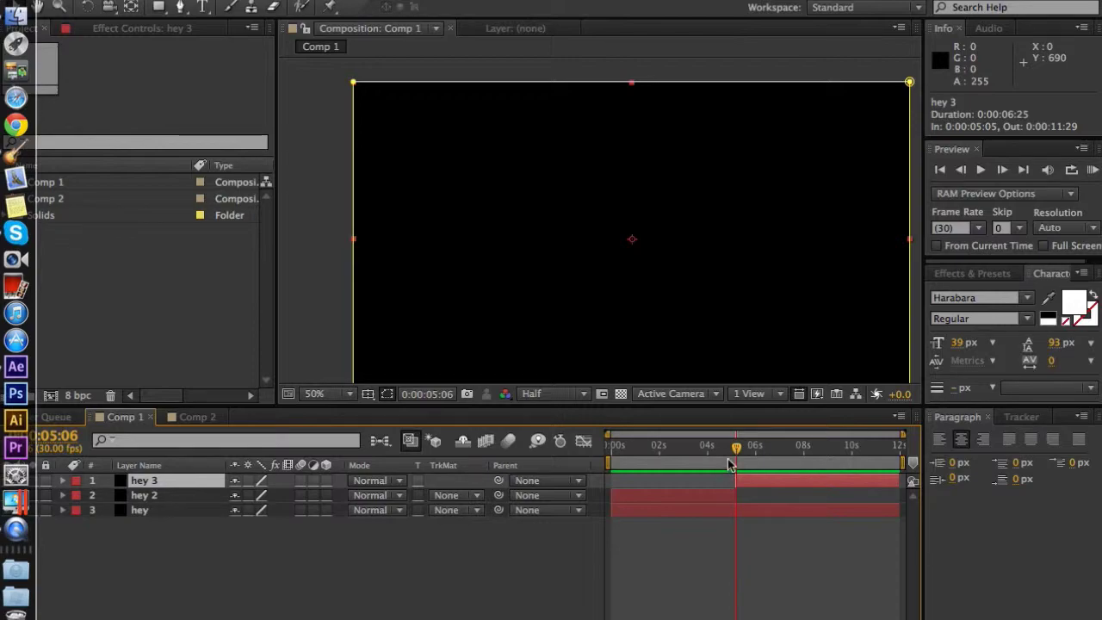
left_click_drag(737, 447, 784, 463)
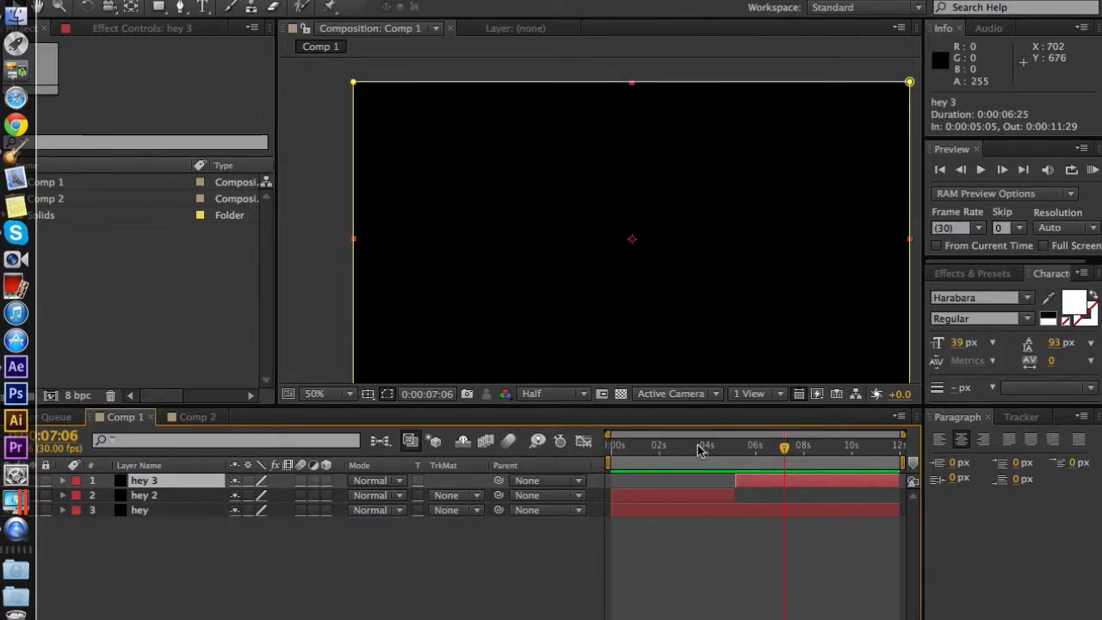
left_click(660, 447)
left_click_drag(660, 449, 748, 445)
key("b")
double_click(685, 465)
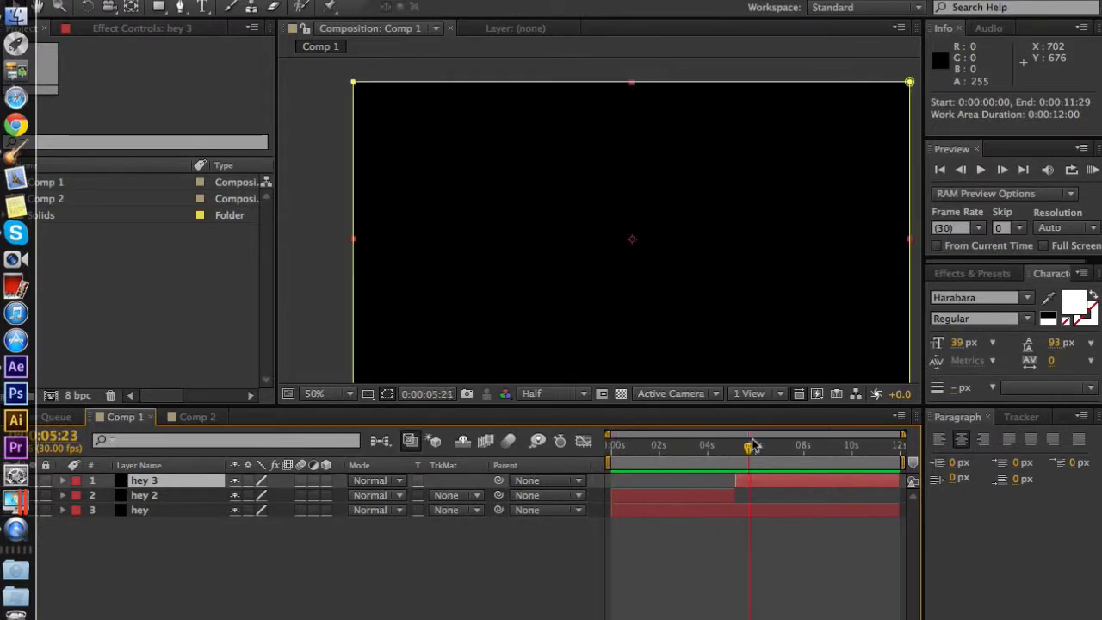
key("b")
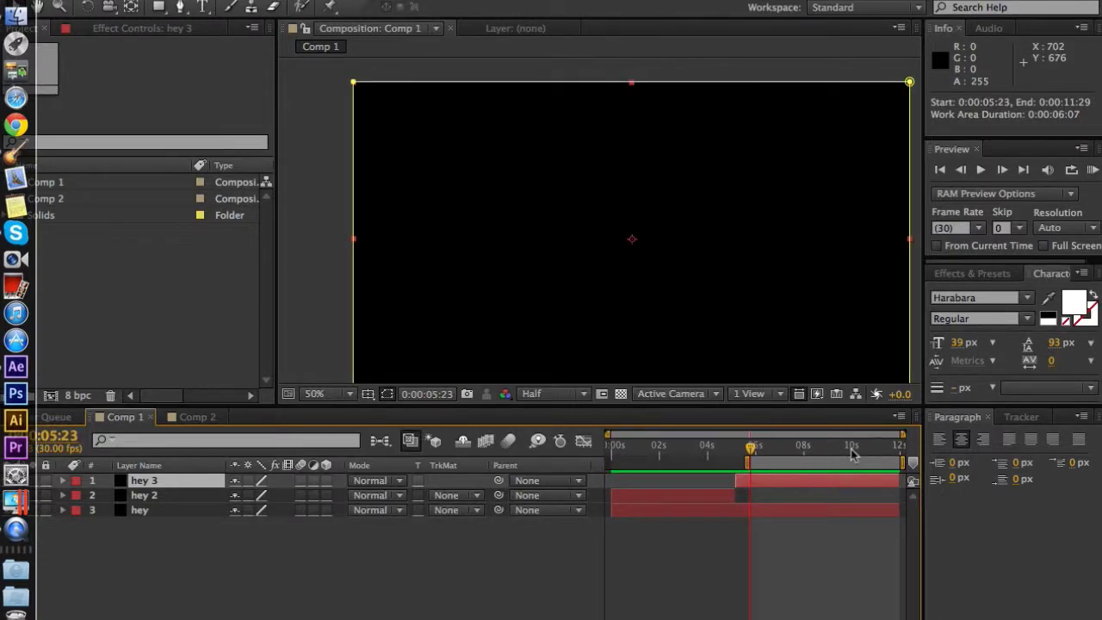
left_click_drag(748, 446, 811, 454)
key("n")
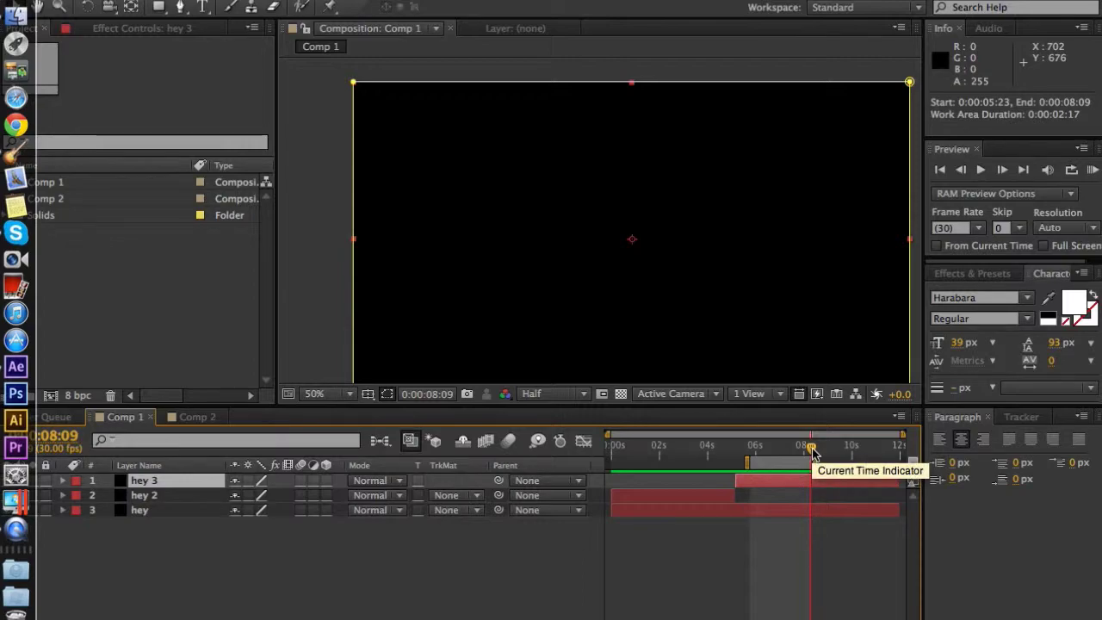
Step: Scrub through the work area, then play and stop a cached RAM preview
left_click_drag(811, 453, 756, 449)
left_click(769, 449)
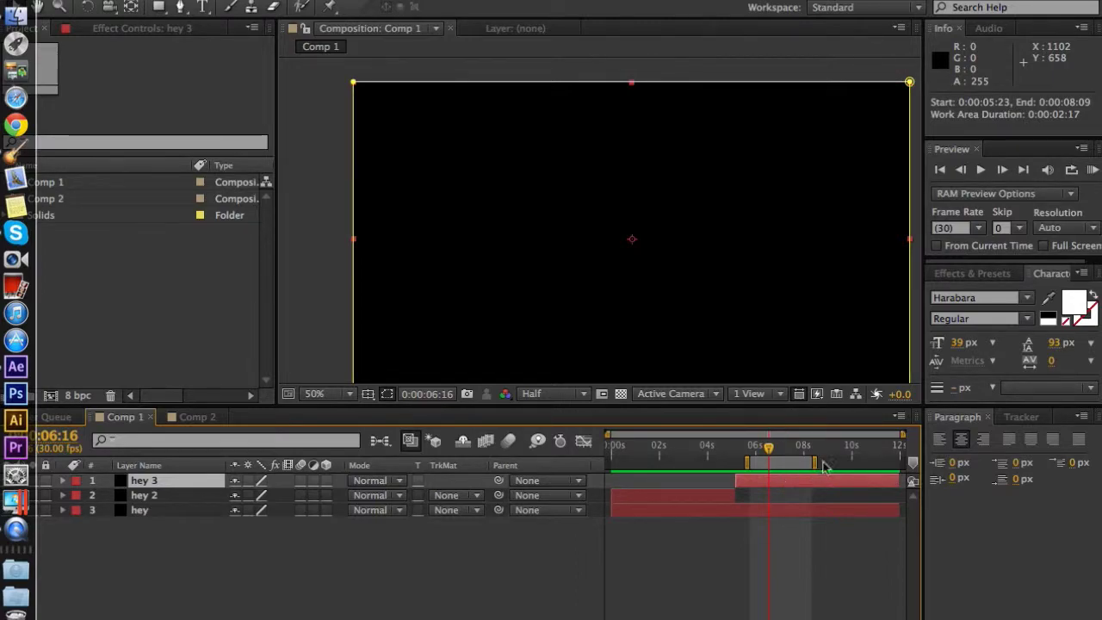
left_click_drag(756, 451, 792, 463)
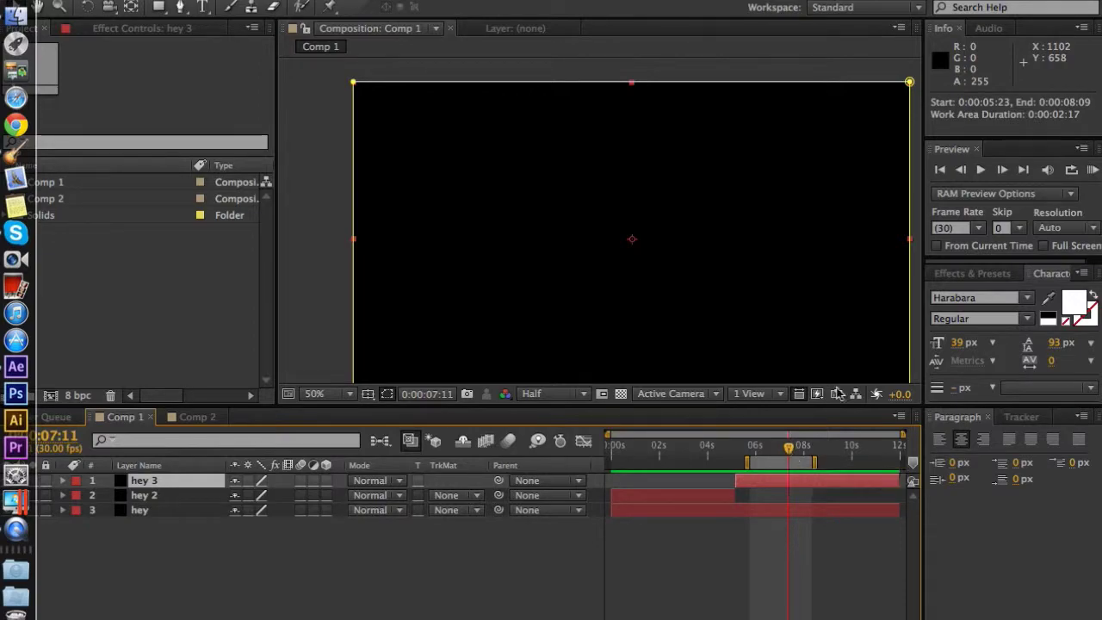
left_click(1092, 170)
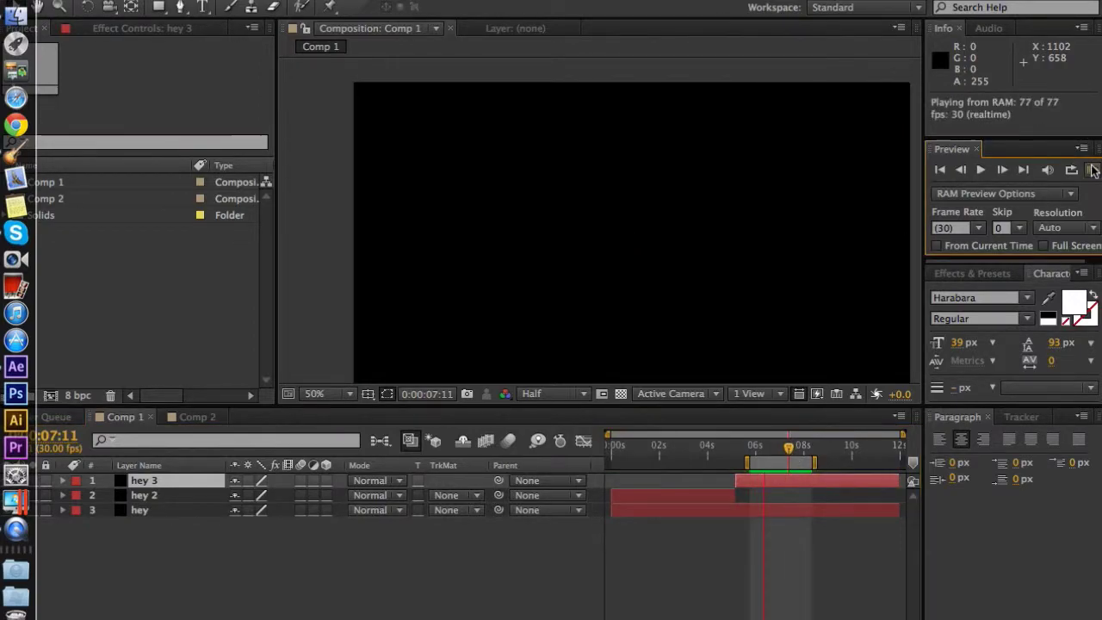
left_click(1092, 170)
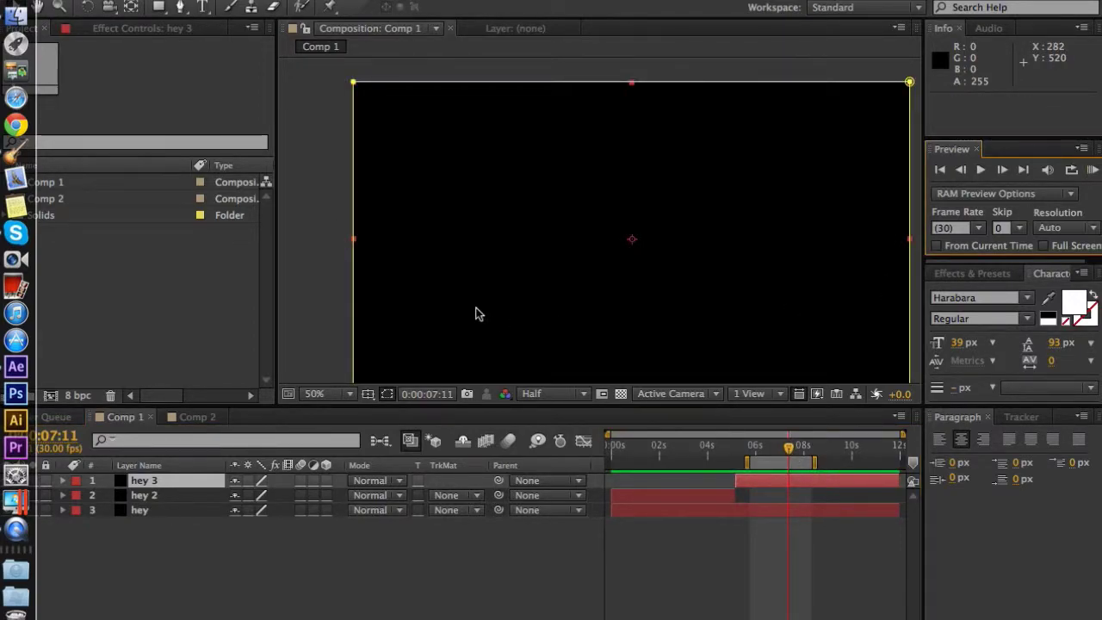
Step: Trim hey 3's in point to the current time with the [ shortcut
left_click_drag(787, 448, 754, 457)
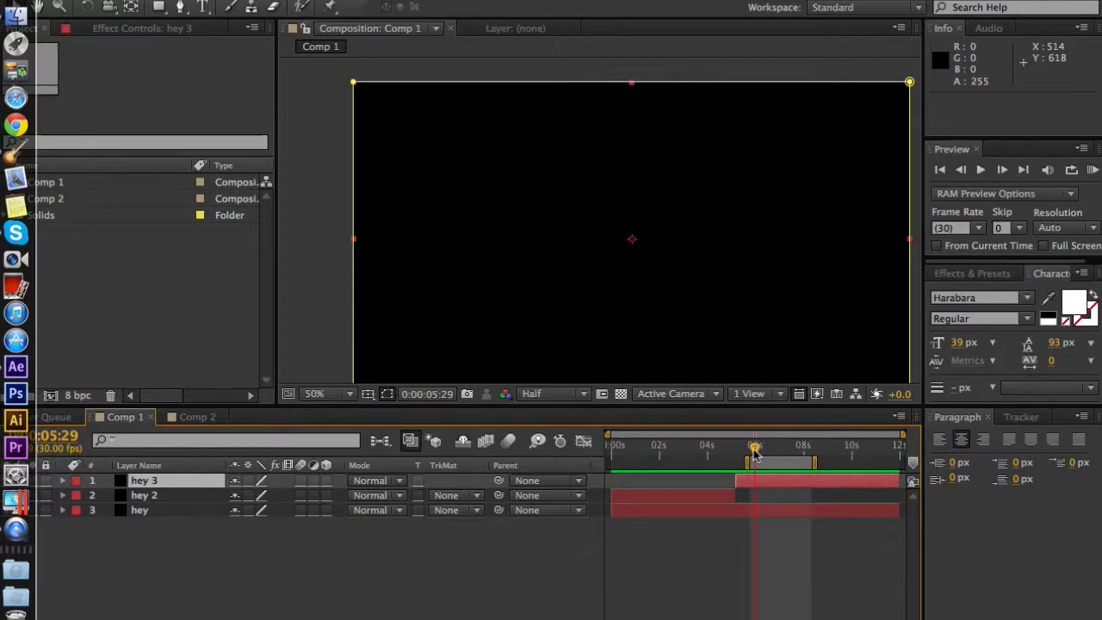
key("bracketleft")
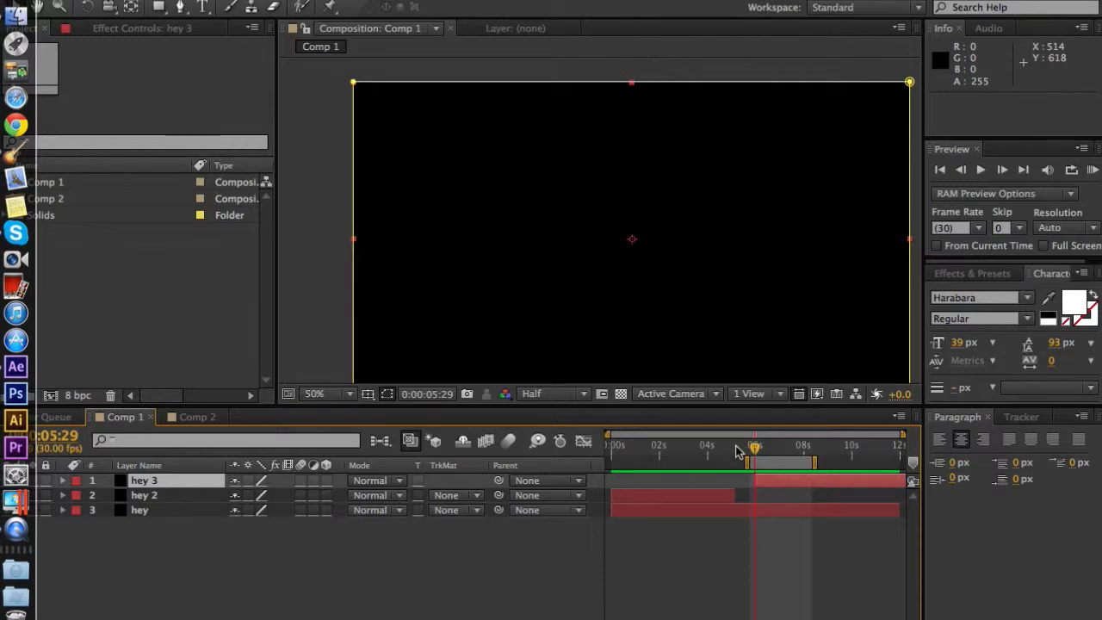
key("Page_Up")
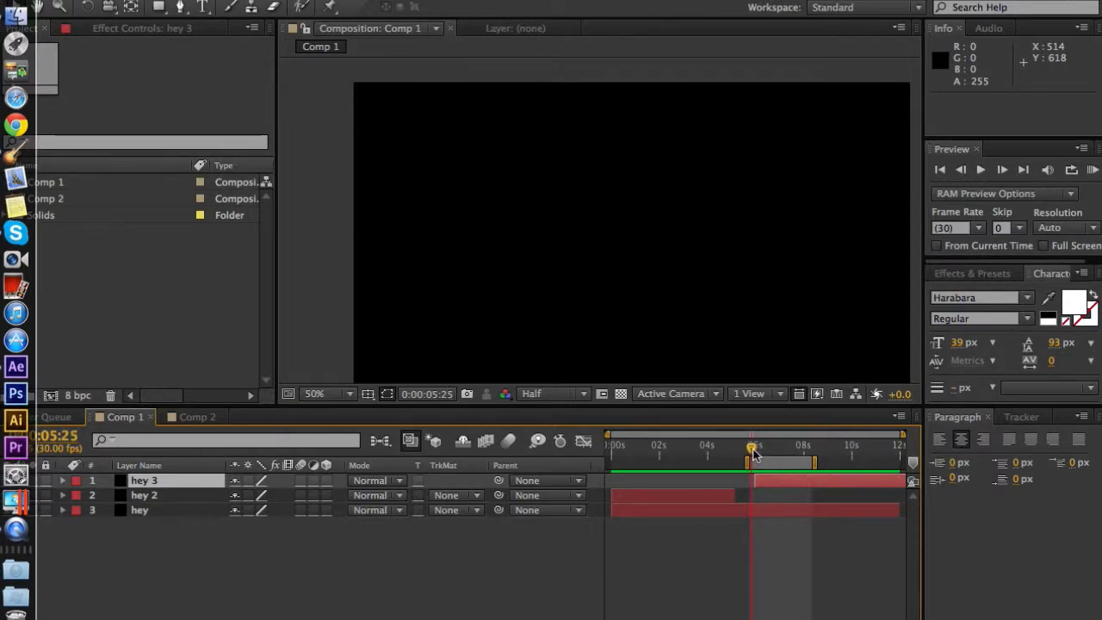
mouse_move(754, 452)
left_mouse_down()
mouse_move(626, 455)
mouse_move(731, 454)
mouse_move(681, 456)
left_mouse_up()
key("bracketleft")
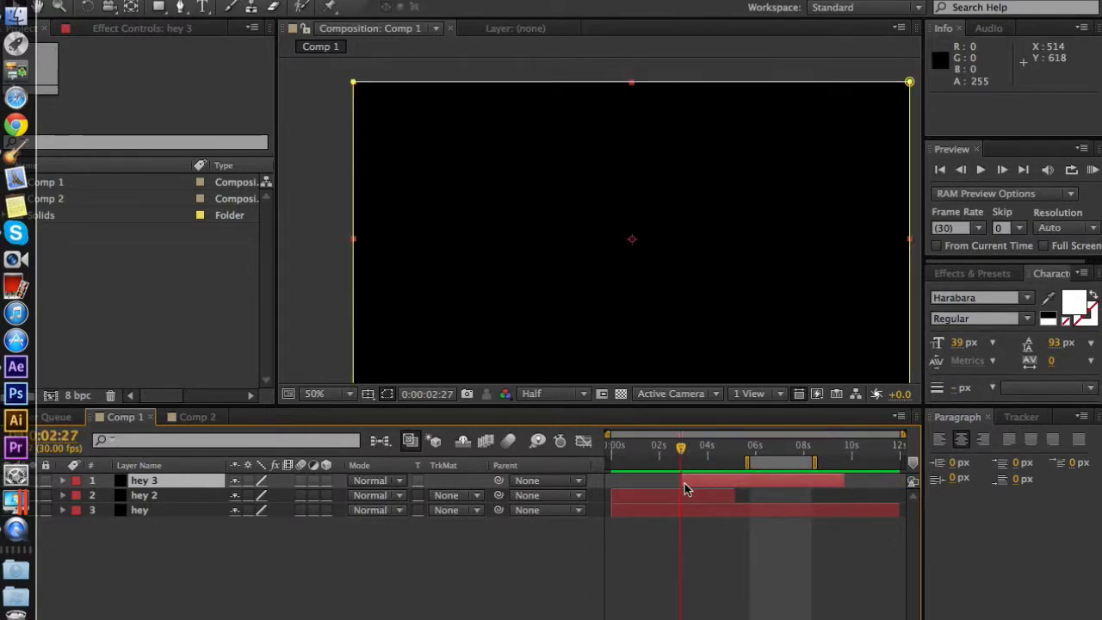
Step: Trim hey 3's out point to the playhead, then preview the comp from about 0:05:07
left_click(833, 448)
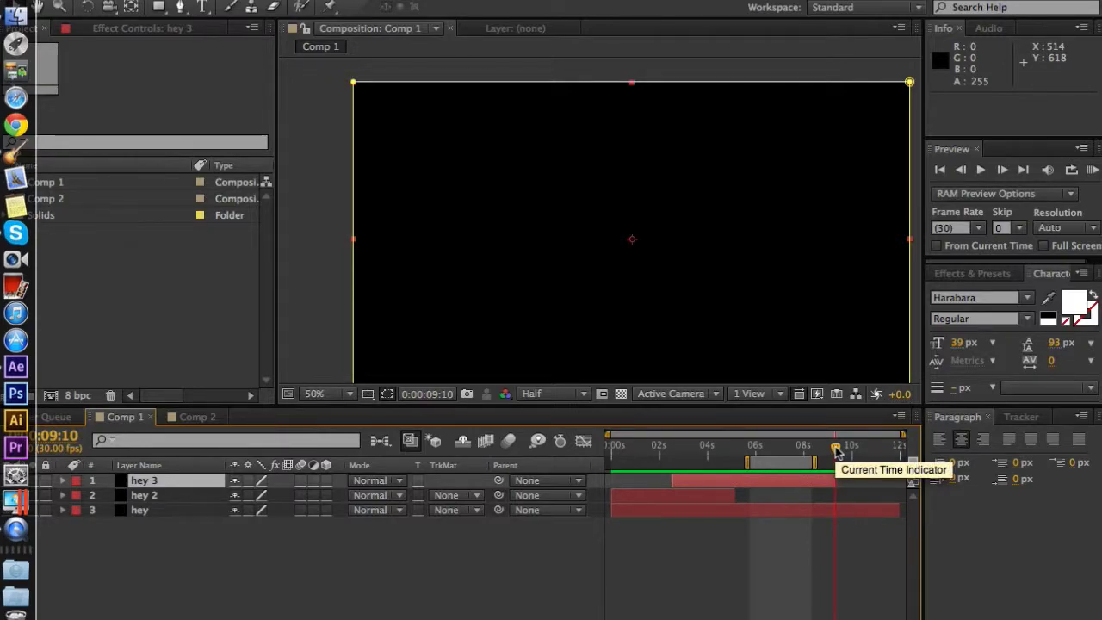
left_click(774, 449)
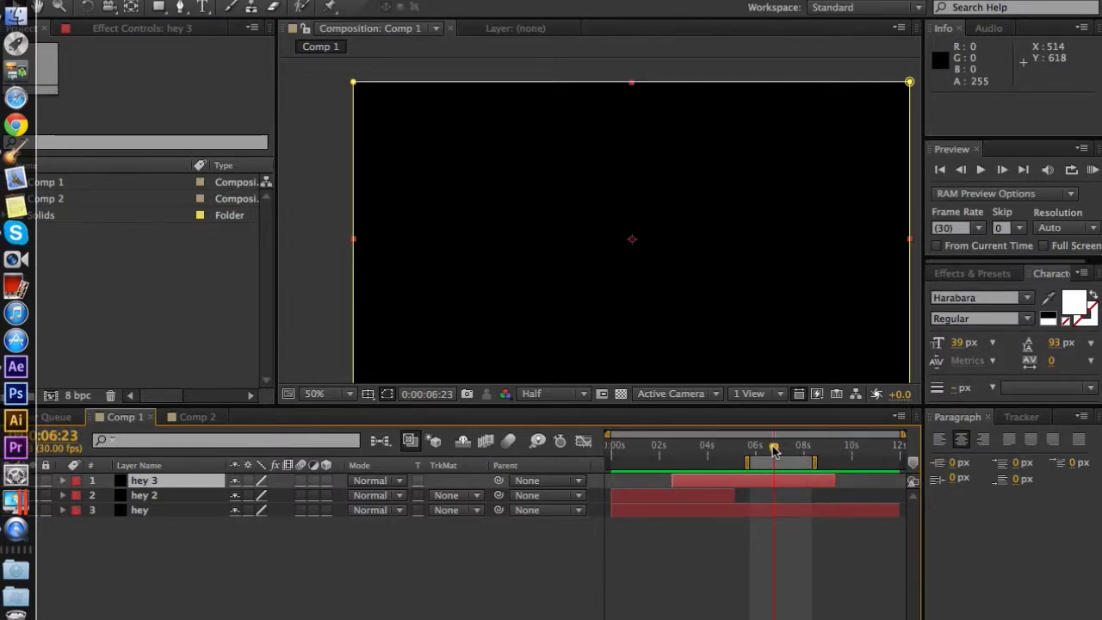
key("alt+Home")
left_click(842, 448)
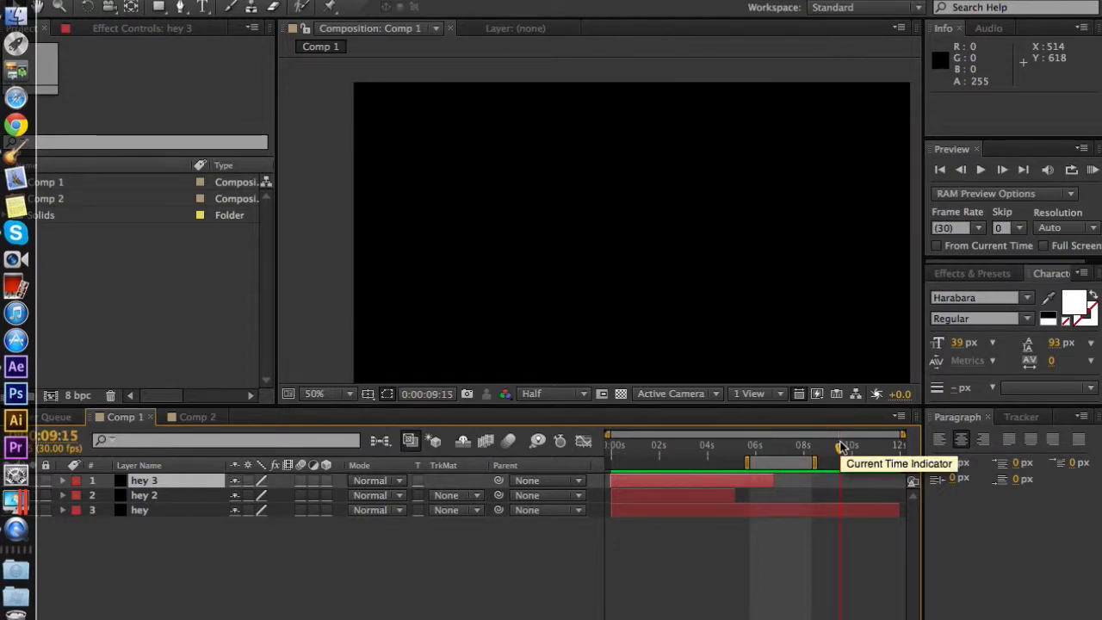
key("bracketright")
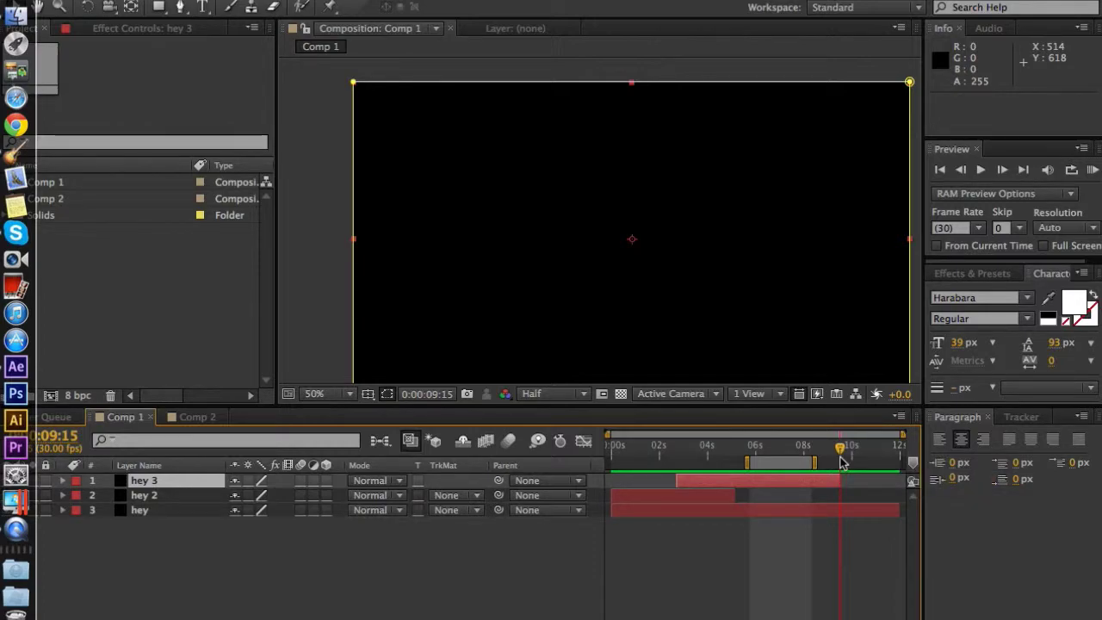
left_click_drag(843, 455, 813, 454)
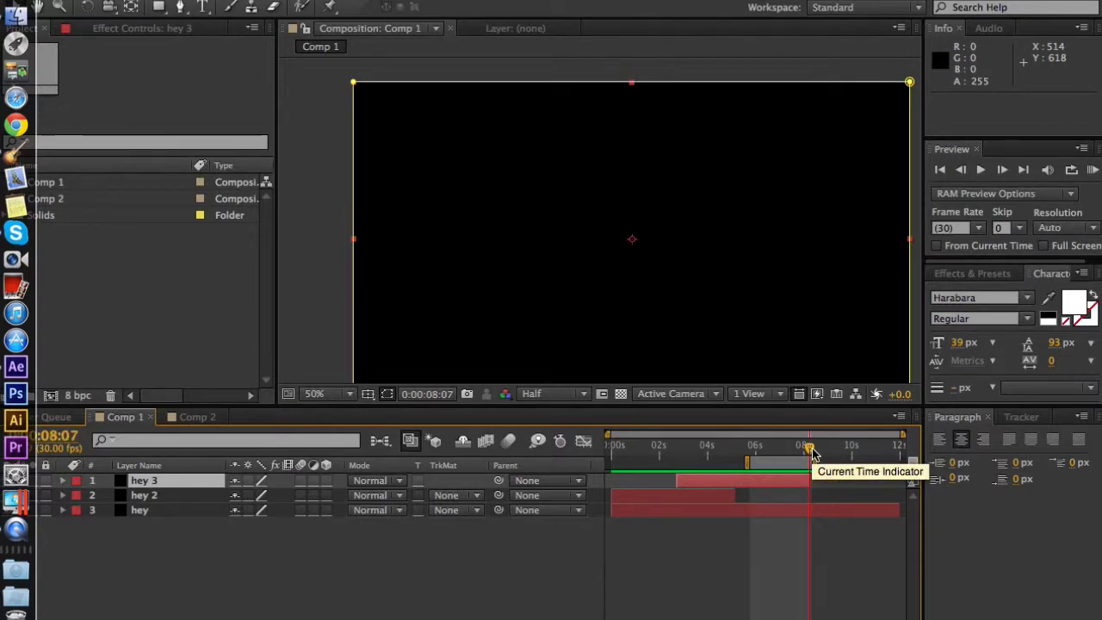
left_click(738, 449)
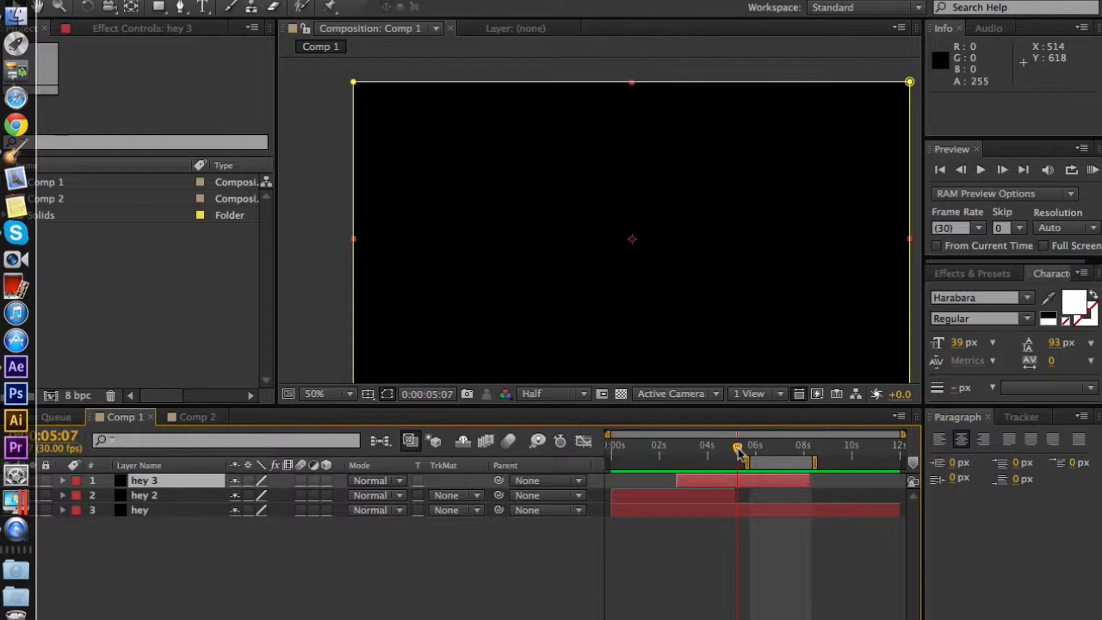
key("space")
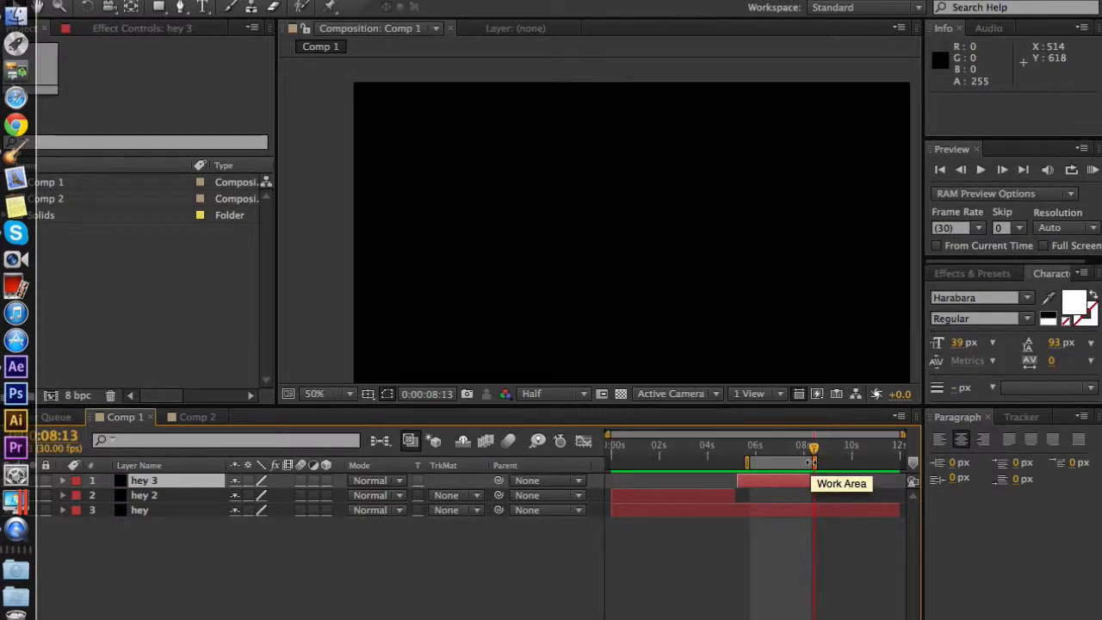
key("t")
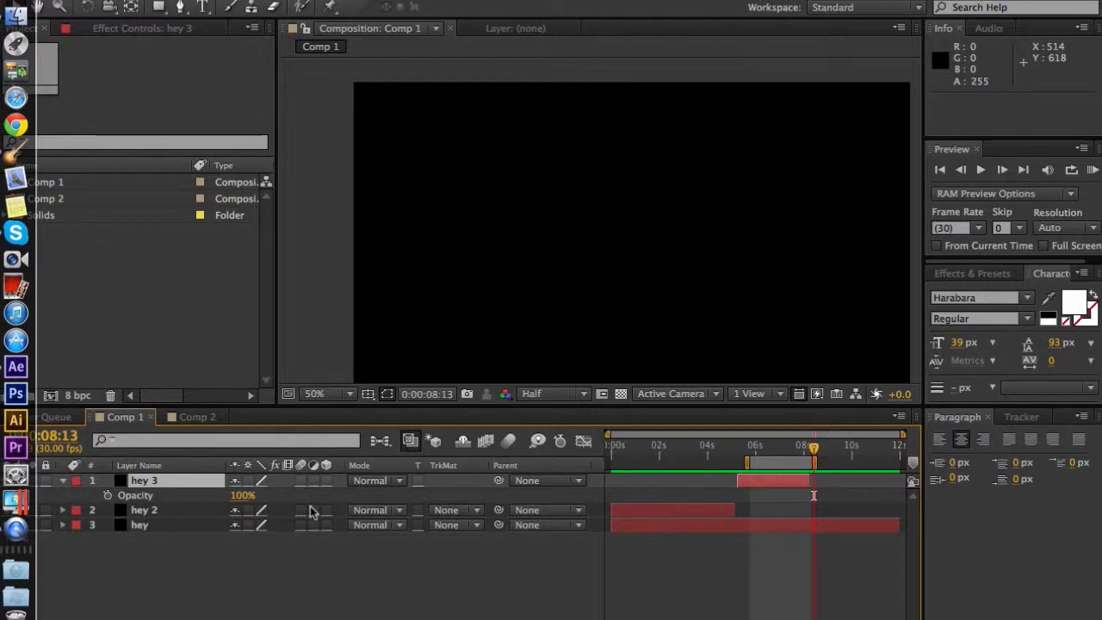
key("p")
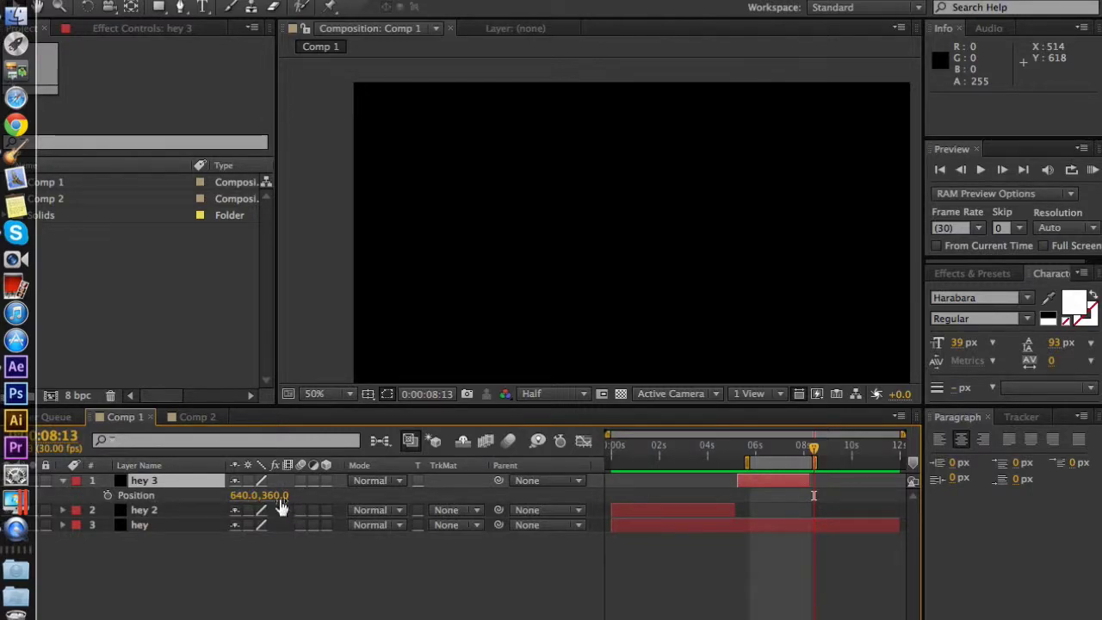
key("super+z")
key("p")
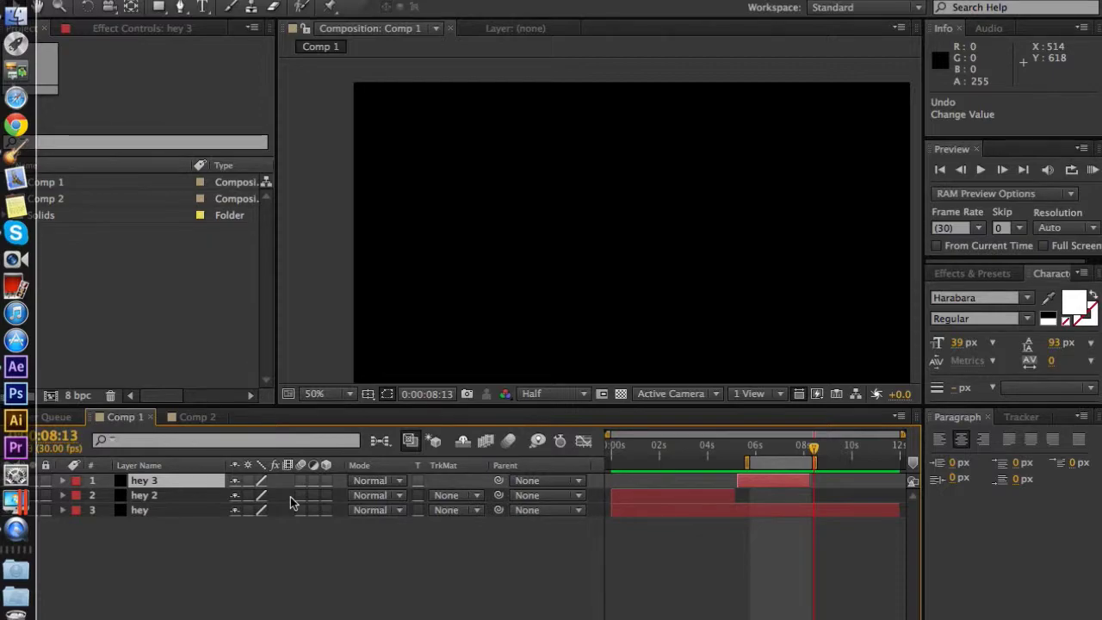
left_click(193, 307)
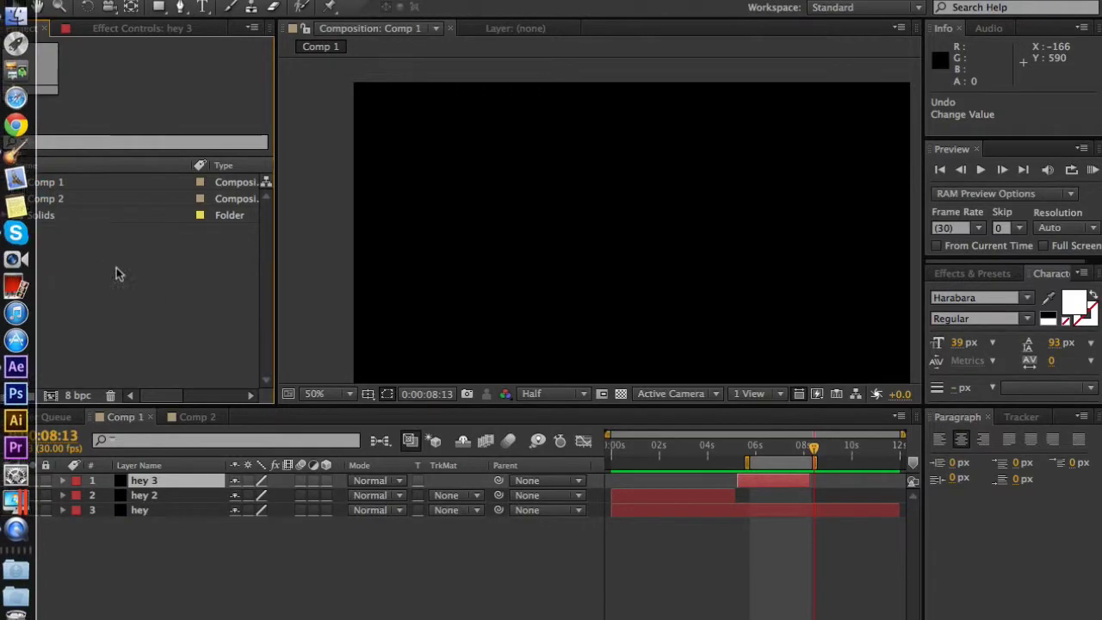
Step: Import Bass Drop Boom.mp4 from the Completed folder into the project
double_click(143, 272)
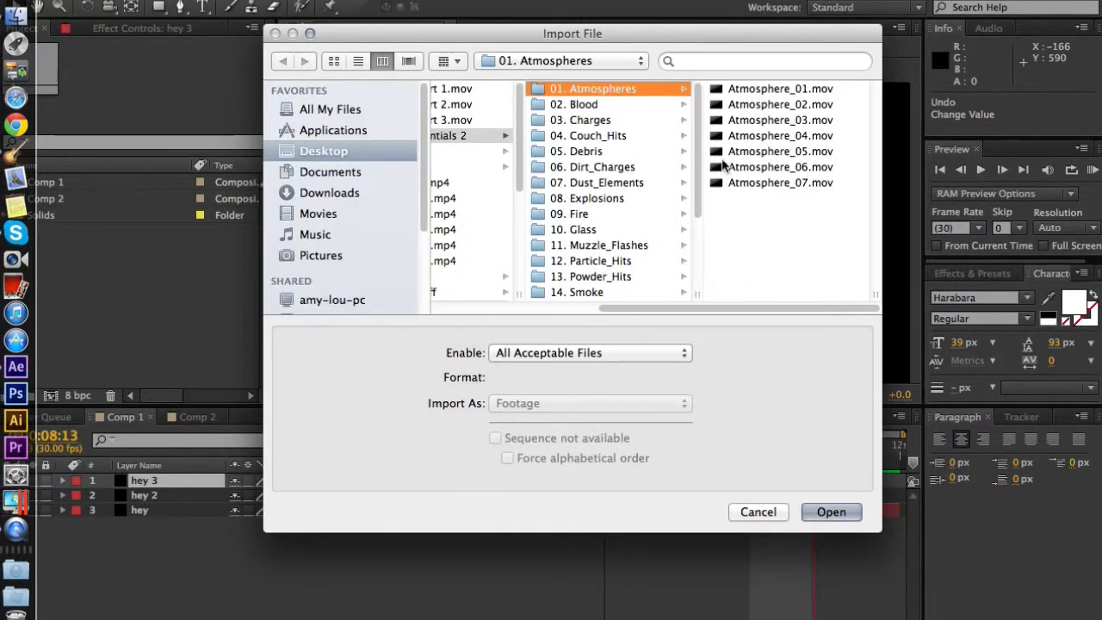
scroll(666, 312, "left", 10)
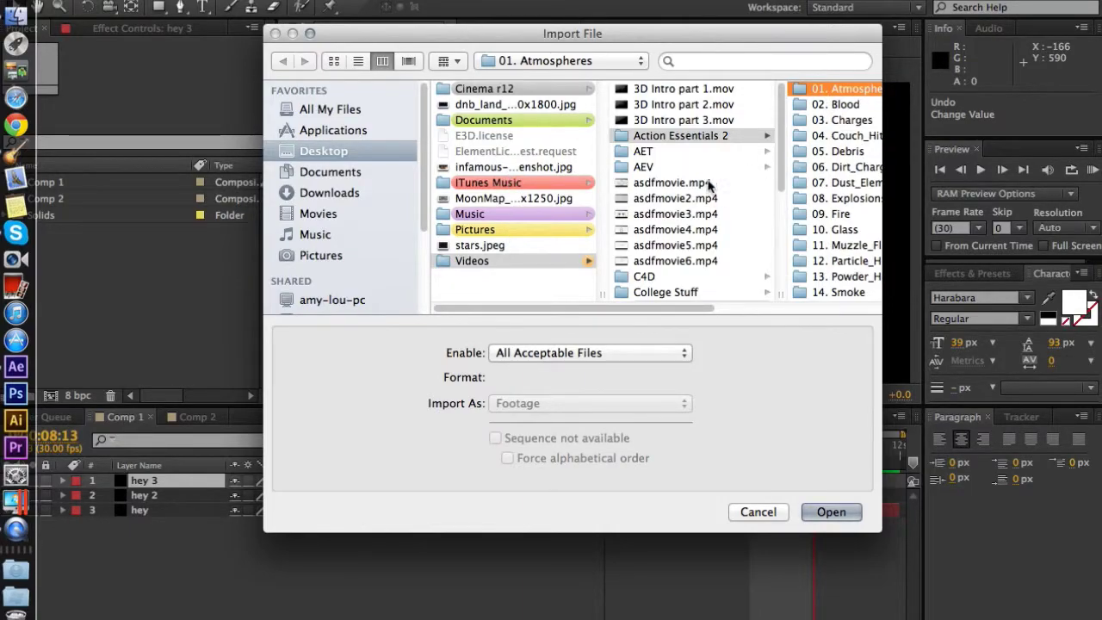
scroll(714, 256, "down", 1)
scroll(714, 256, "down", 1)
left_click(714, 273)
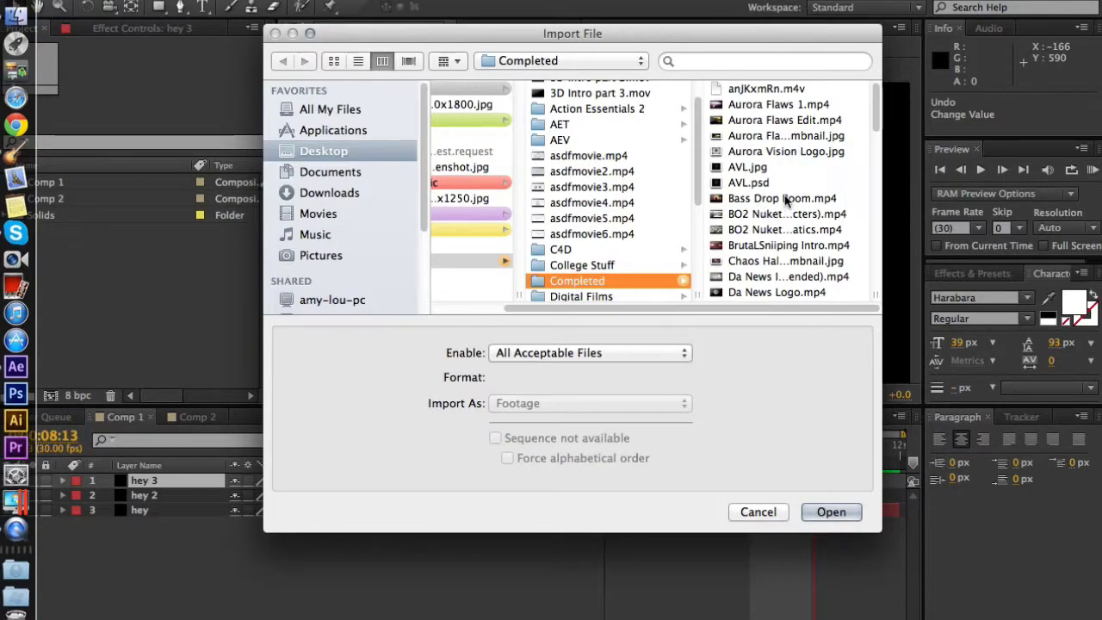
left_click(784, 200)
left_click(831, 580)
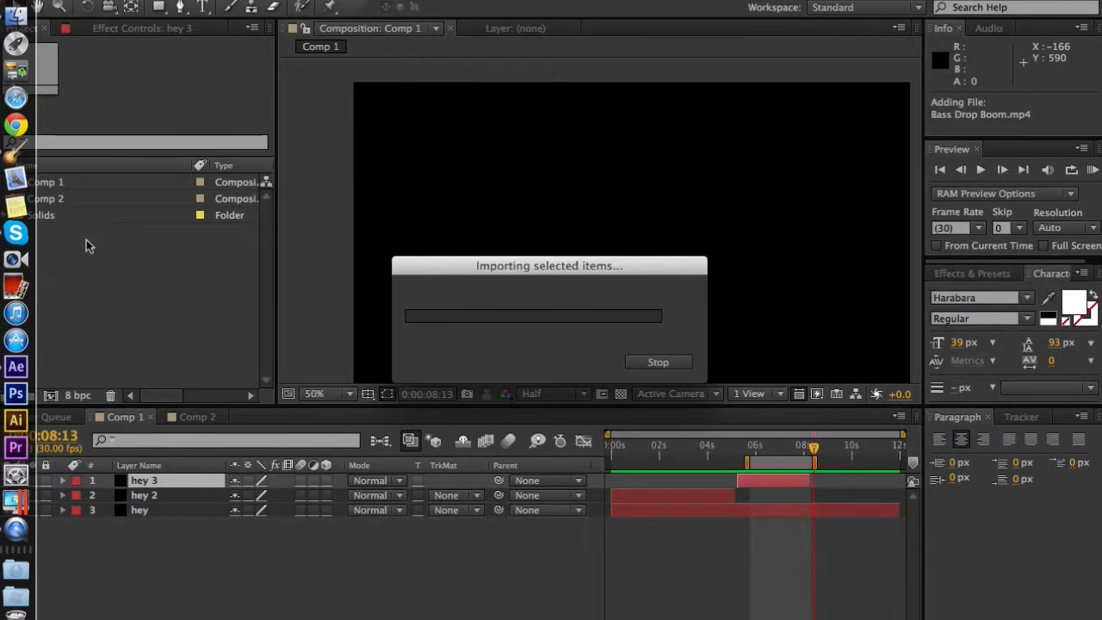
Step: Add Bass Drop Boom.mp4 to Comp 1 and show its audio waveform with LL
left_click_drag(79, 182, 177, 538)
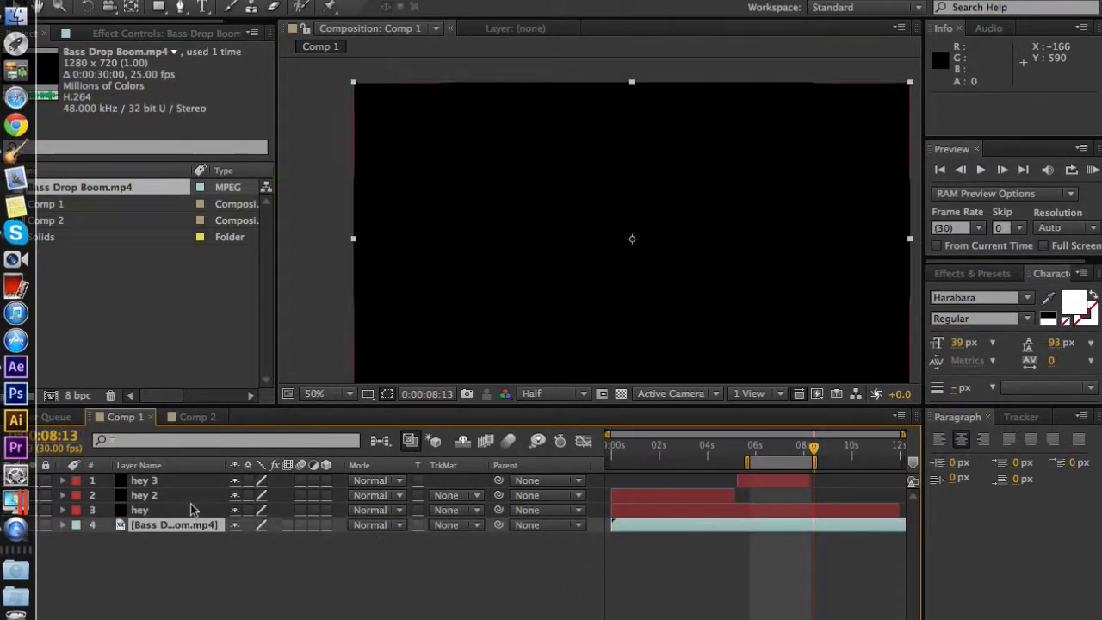
left_click_drag(814, 448, 780, 447)
key("l")
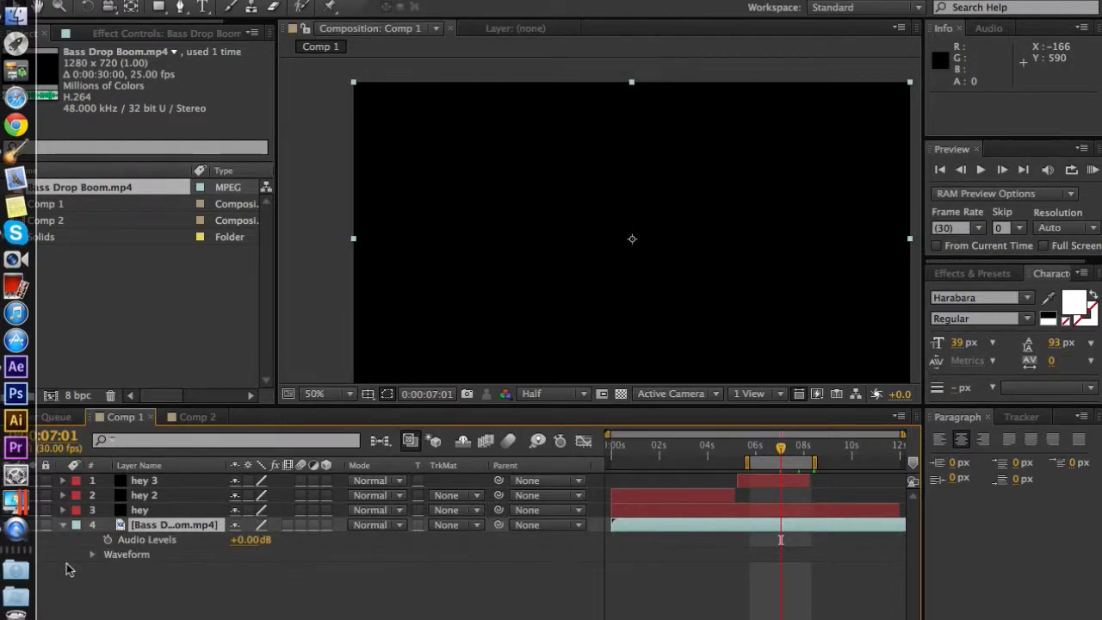
key("l")
key("l")
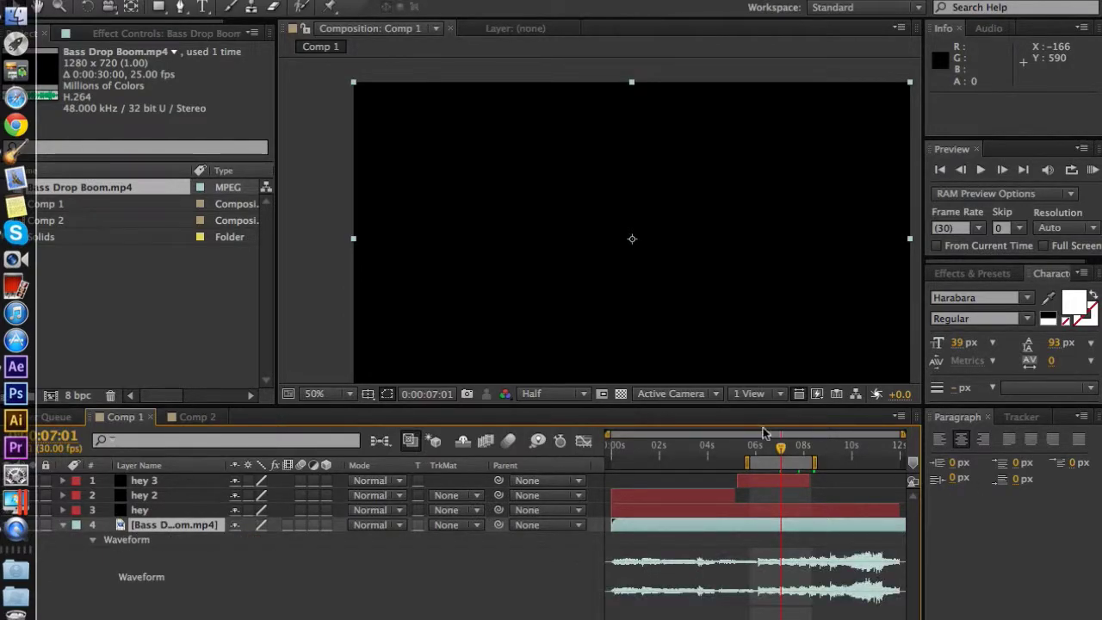
left_click(64, 525)
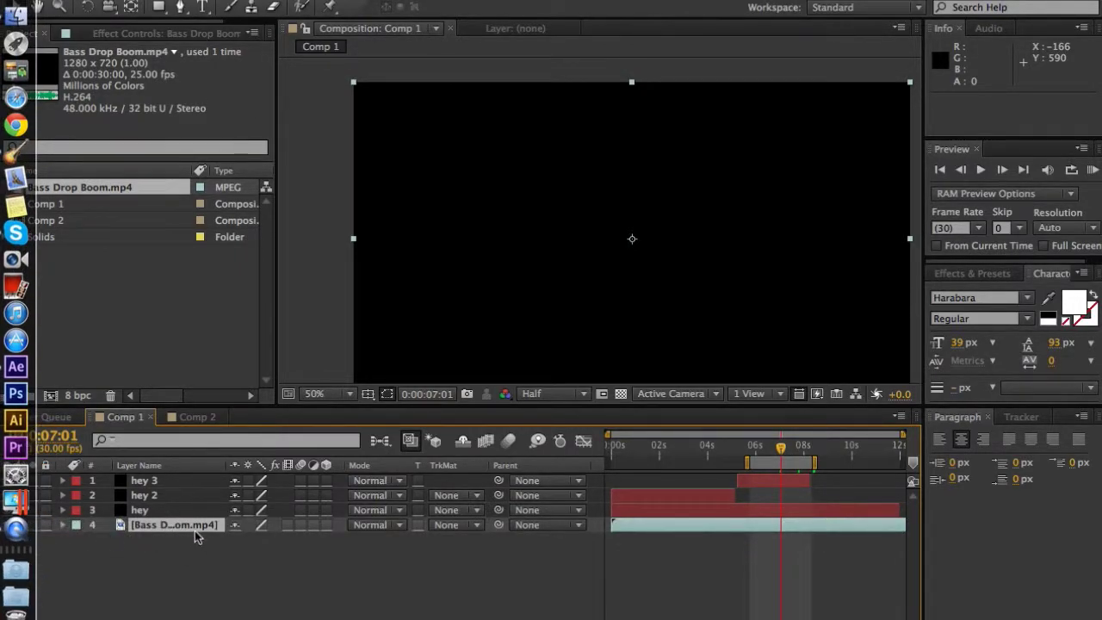
Step: Delete the Bass Drop Boom.mp4 layer, then toggle hey 3's Rotation and Scale properties with R and S
key("Delete")
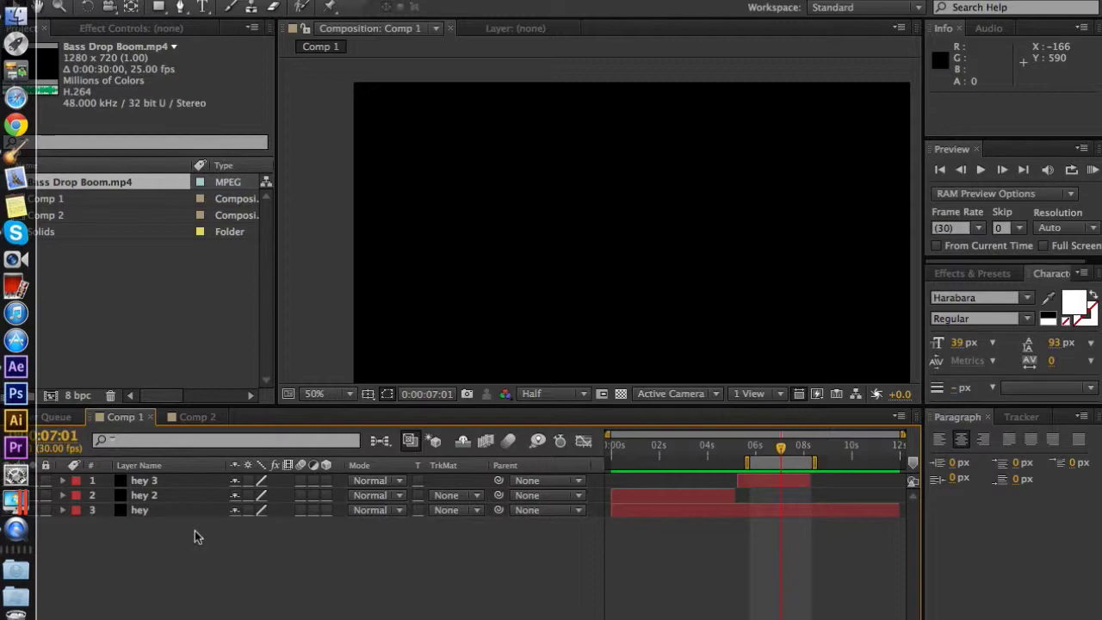
left_click(185, 483)
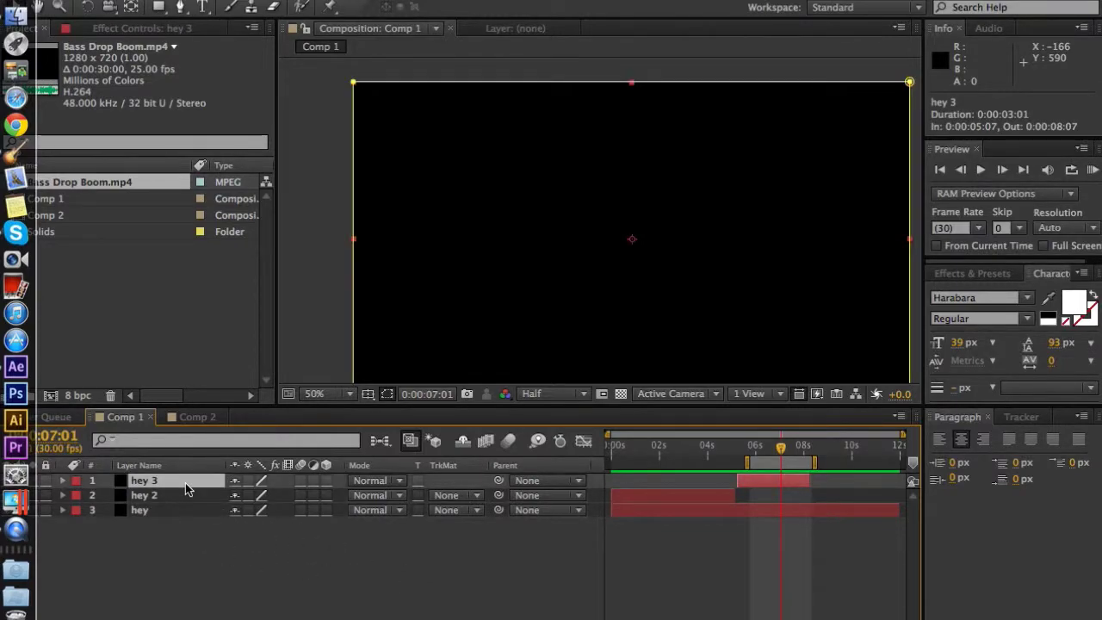
key("r")
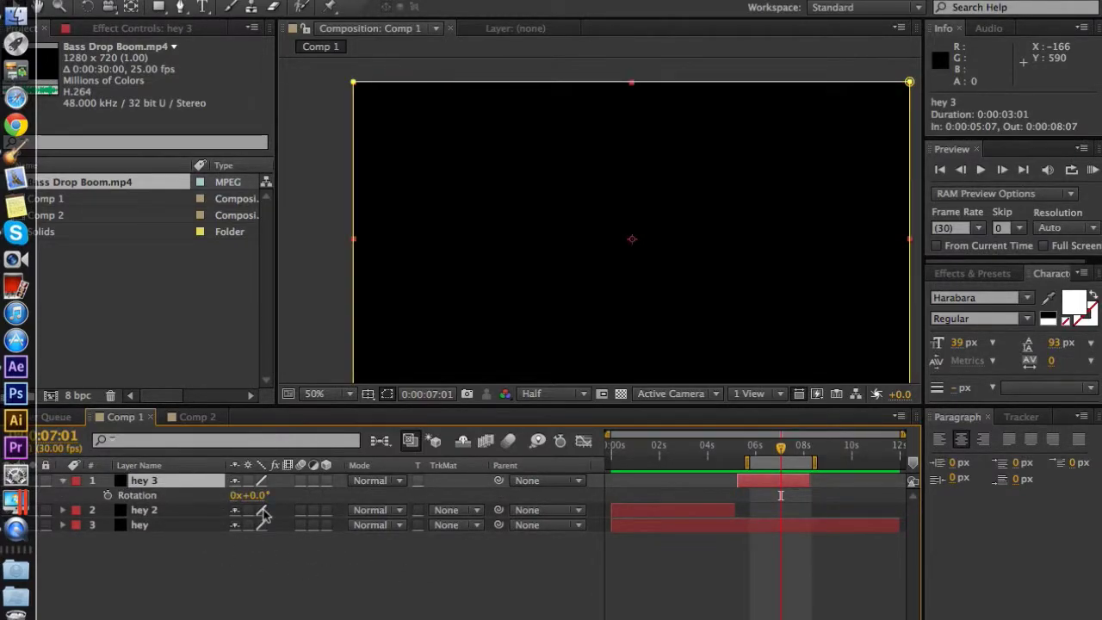
key("r")
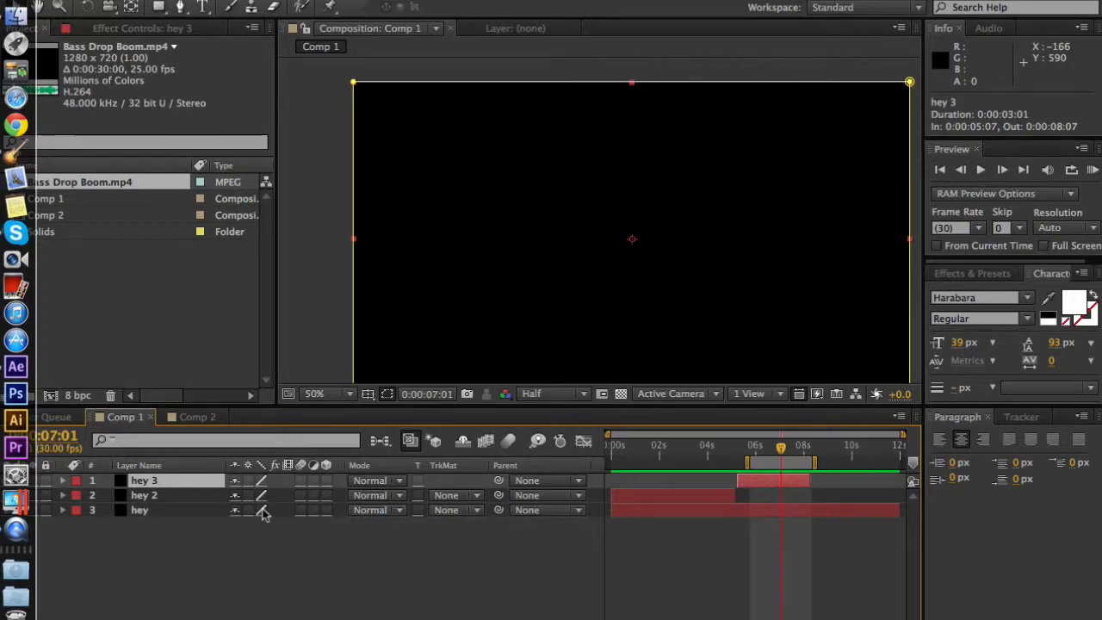
key("s")
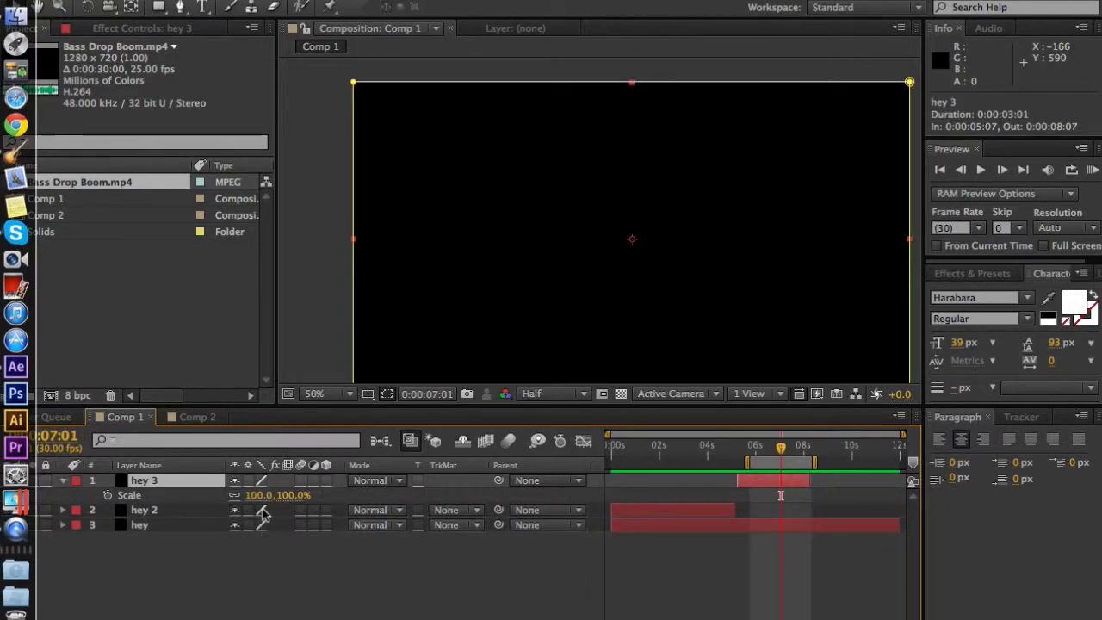
key("s")
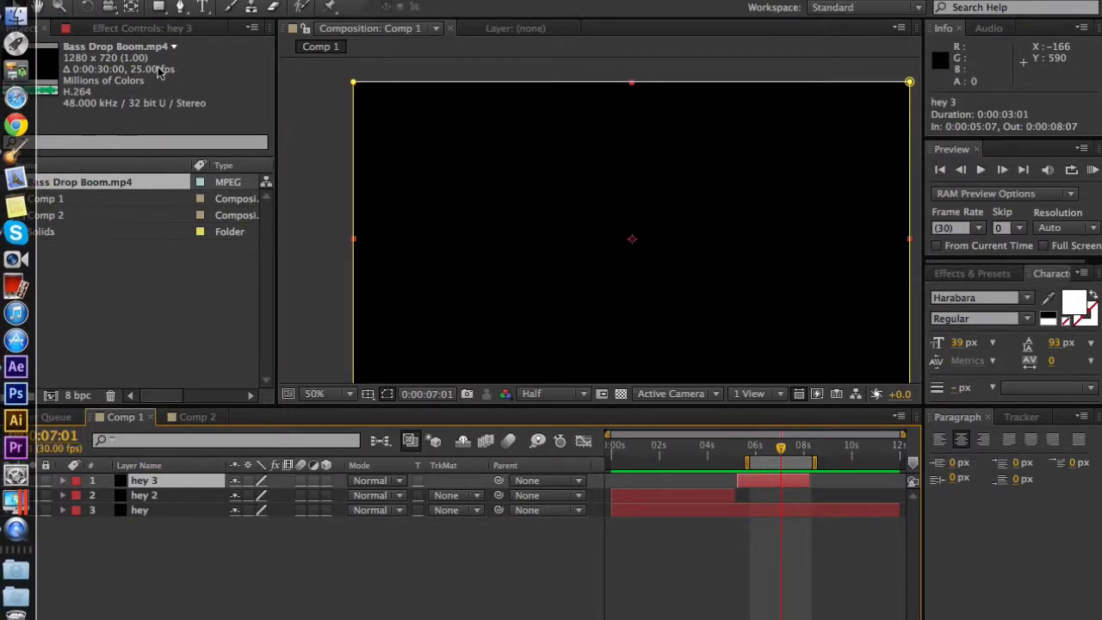
Step: Apply CC Cross Blur to hey 3 with Radius Y set to 156
left_click(155, 28)
right_click(182, 192)
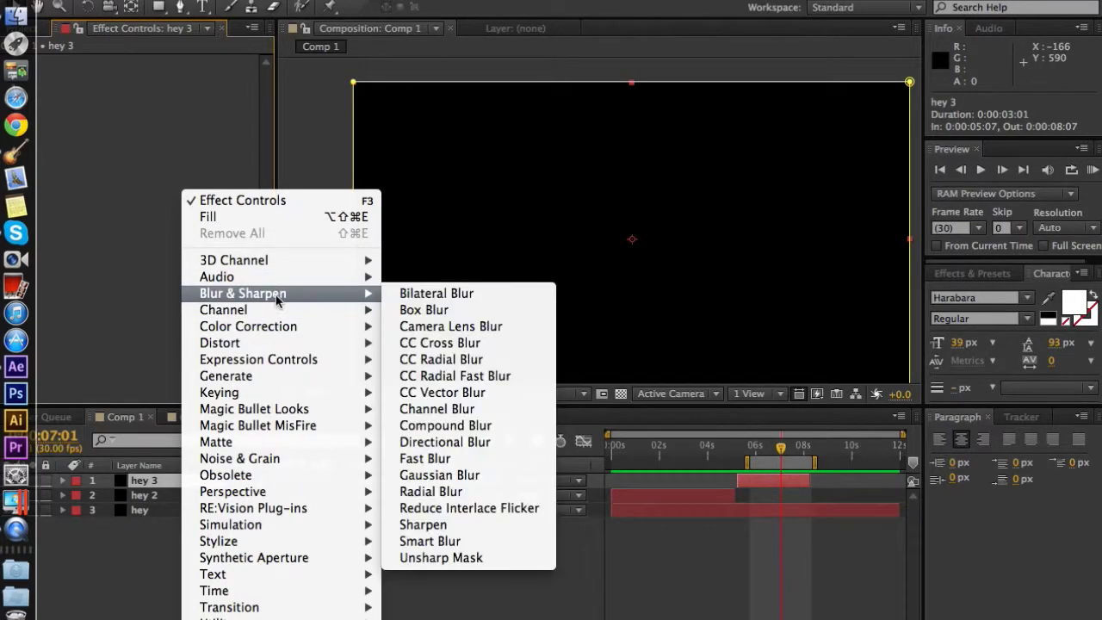
left_click(226, 169)
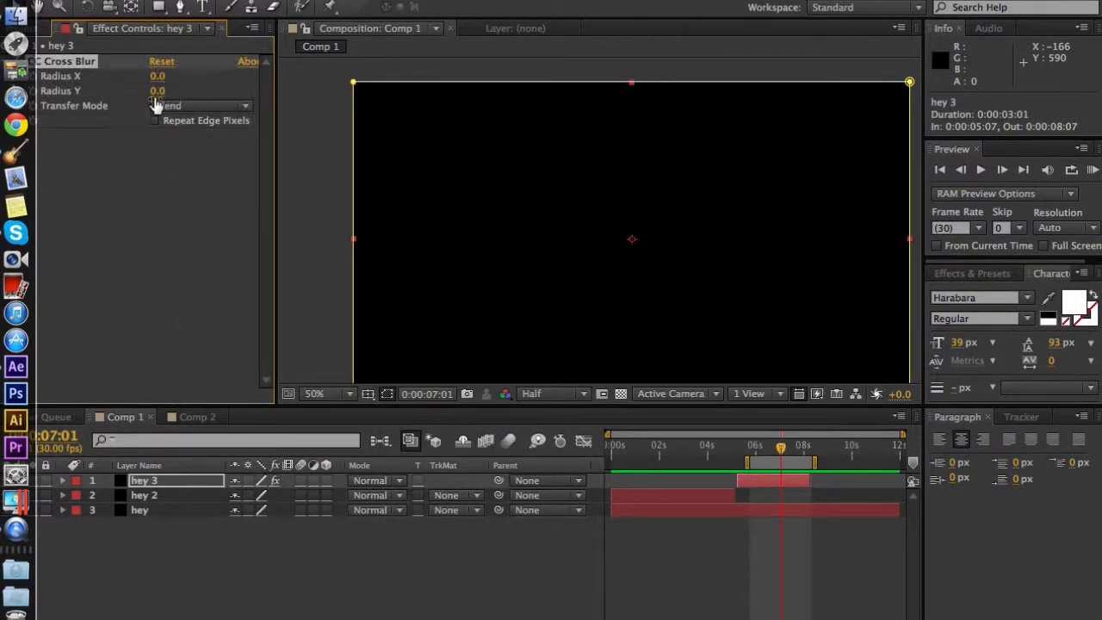
left_click_drag(155, 91, 314, 112)
Step: Add a Channel > Invert effect to hey 3 and reveal its effects with E
right_click(156, 192)
mouse_move(258, 311)
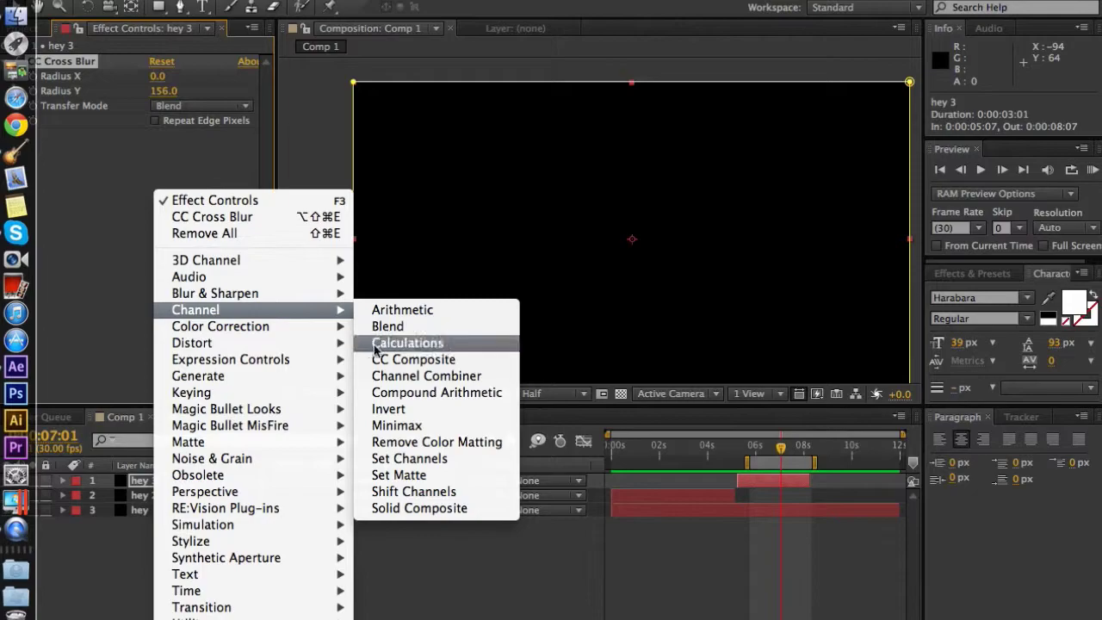
left_click(400, 408)
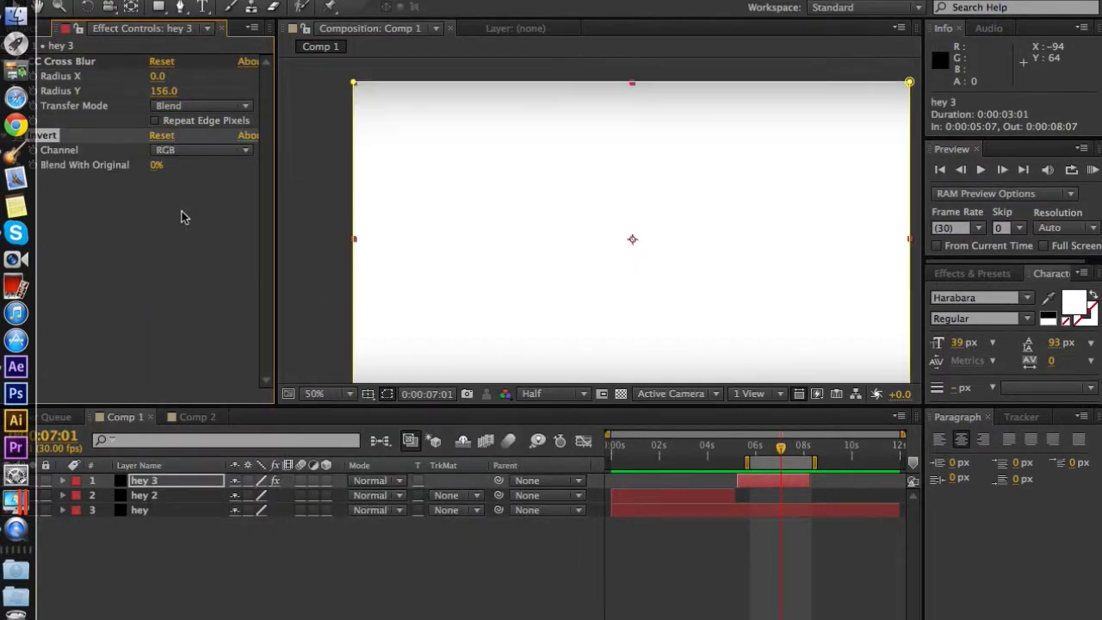
key("e")
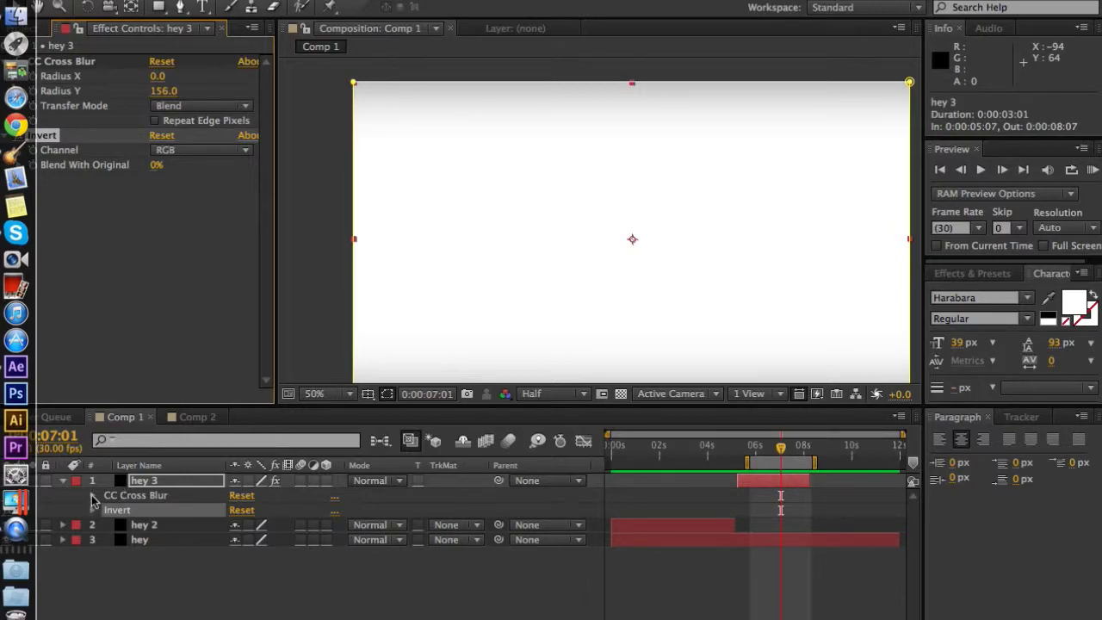
left_click(174, 482)
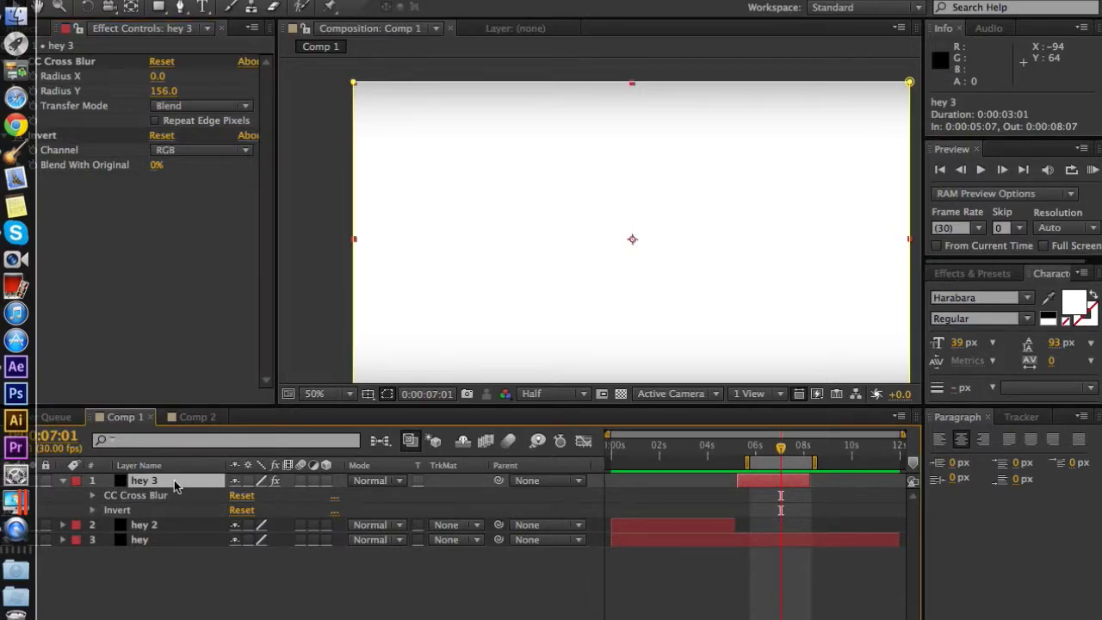
left_click(67, 146)
left_click(169, 241)
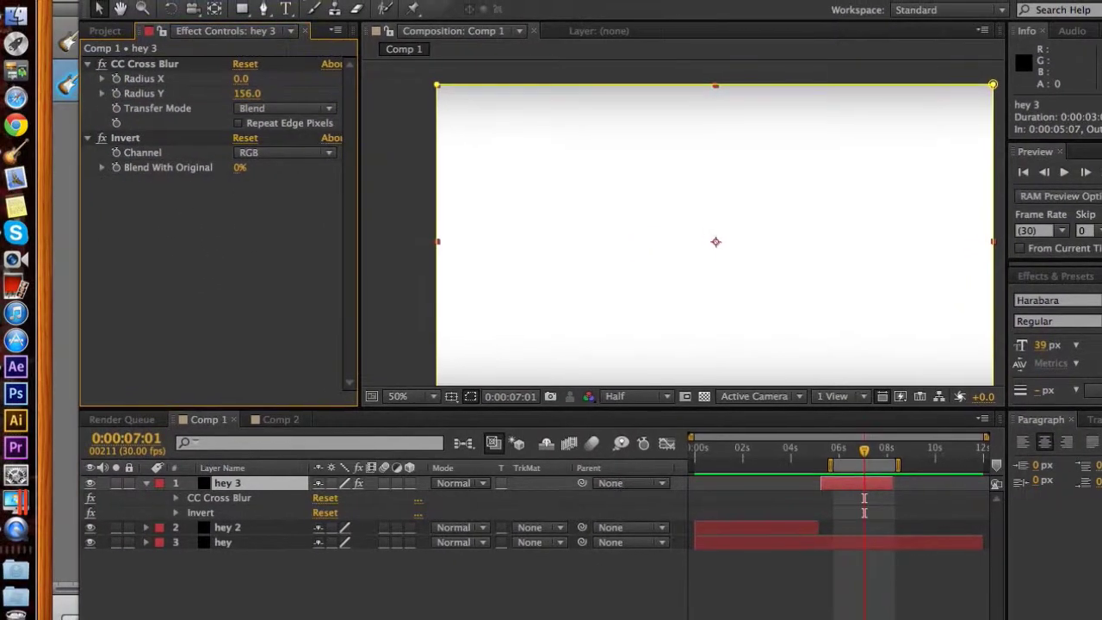
Step: Keyframe CC Cross Blur Radius Y at 237, then 335 at 0:00:06:07, and review keyframes with U
left_click(116, 80)
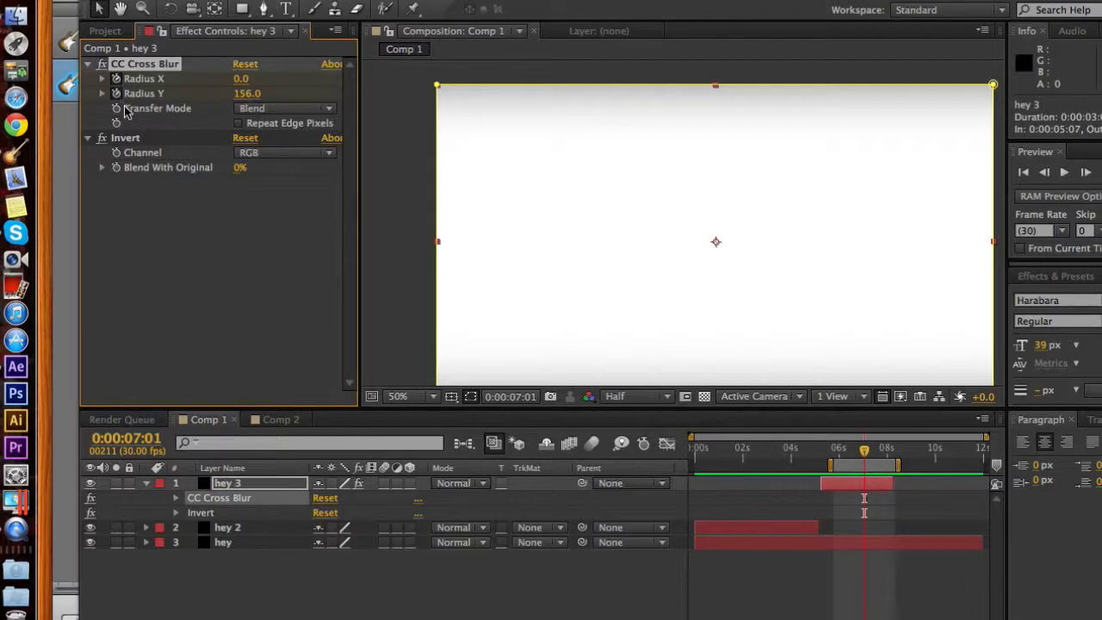
left_click_drag(247, 93, 319, 86)
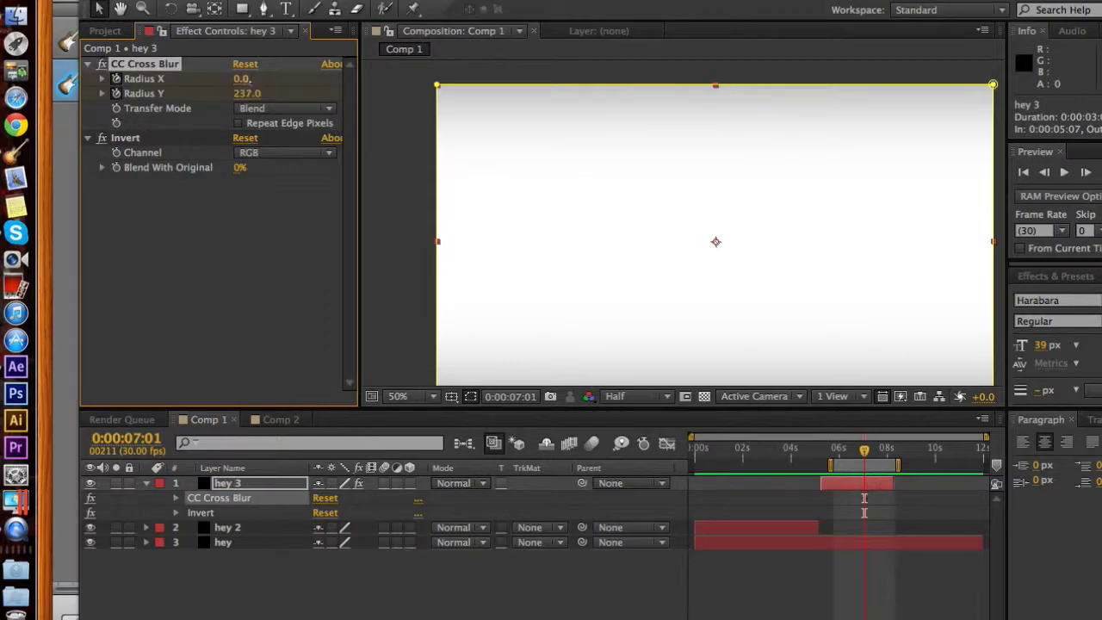
left_click(843, 449)
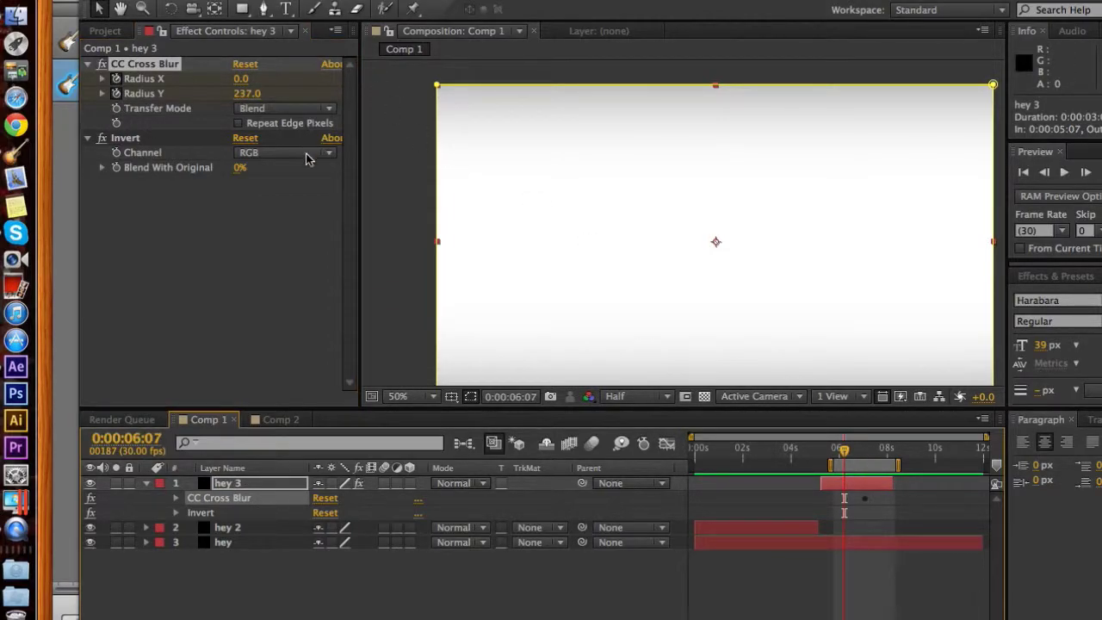
left_click_drag(247, 95, 331, 94)
left_click(235, 485)
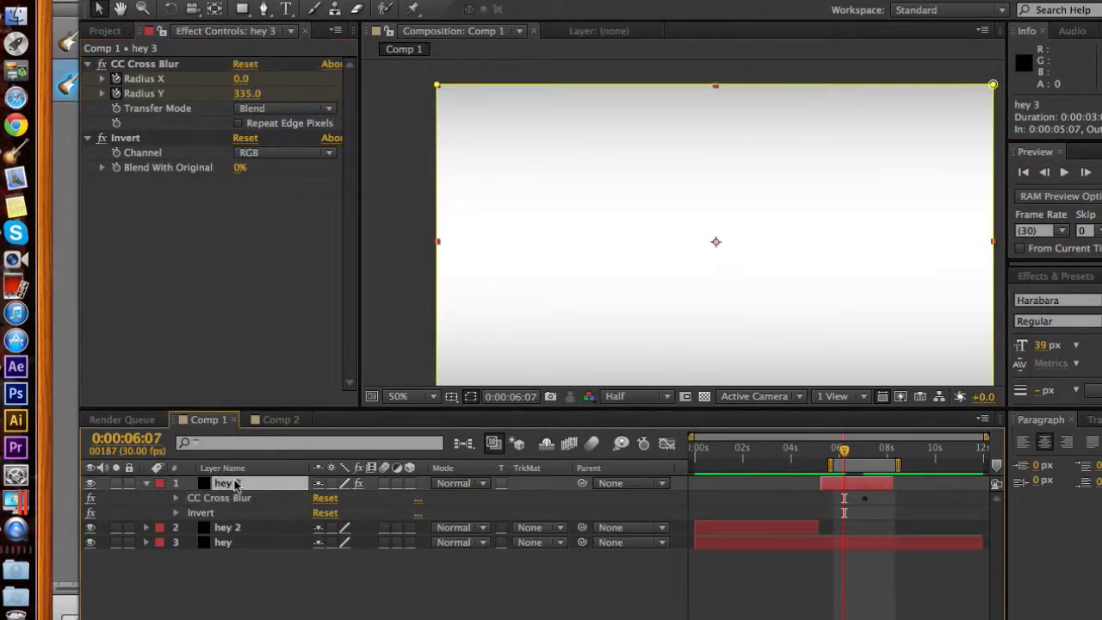
key("u")
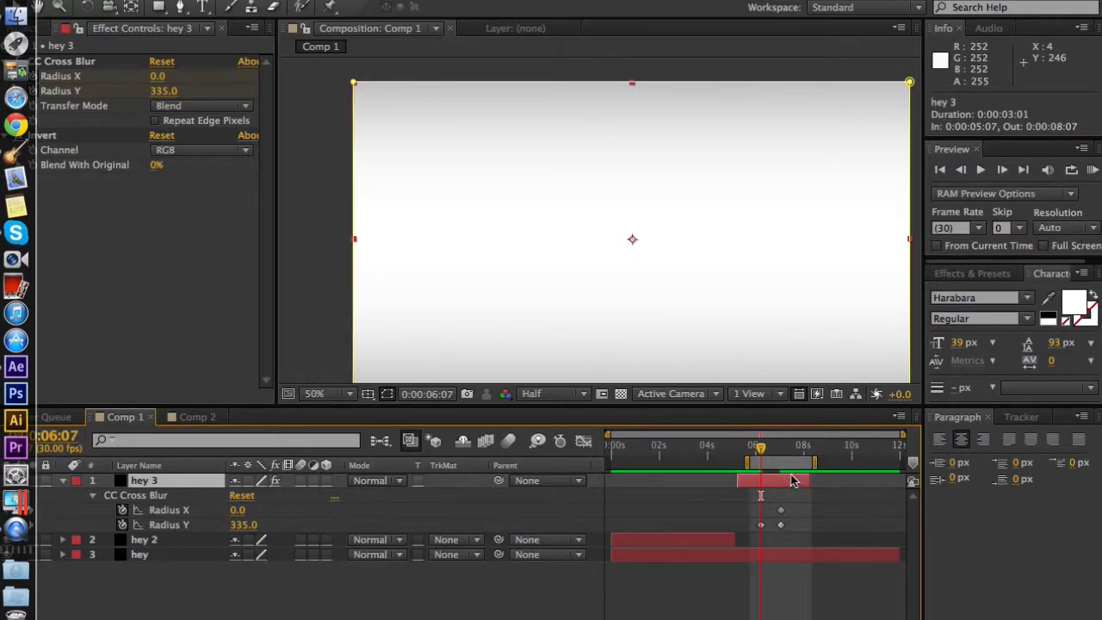
left_click(65, 481)
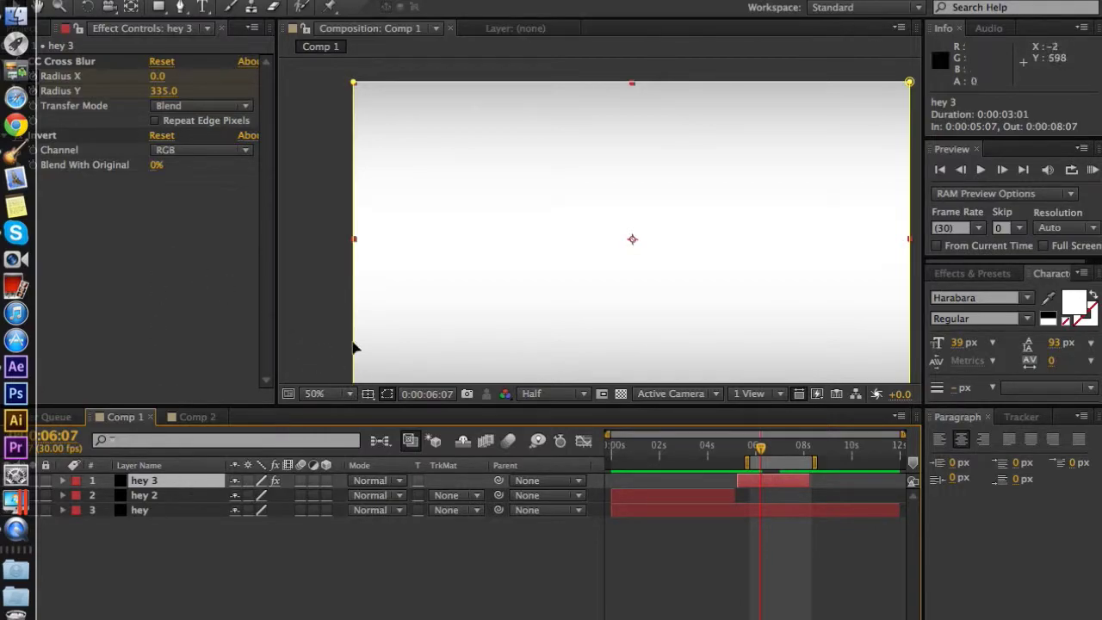
Step: Delete layer hey 3 and remove Mask 1 from hey 2
left_click_drag(511, 234, 447, 200)
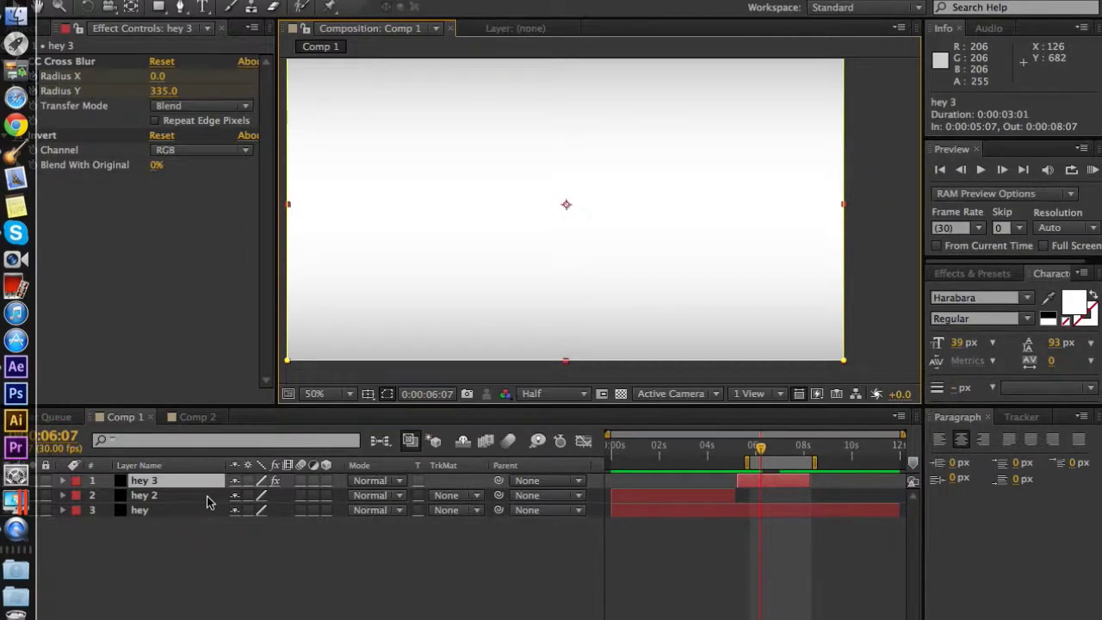
key("Delete")
left_click(195, 480)
key("m")
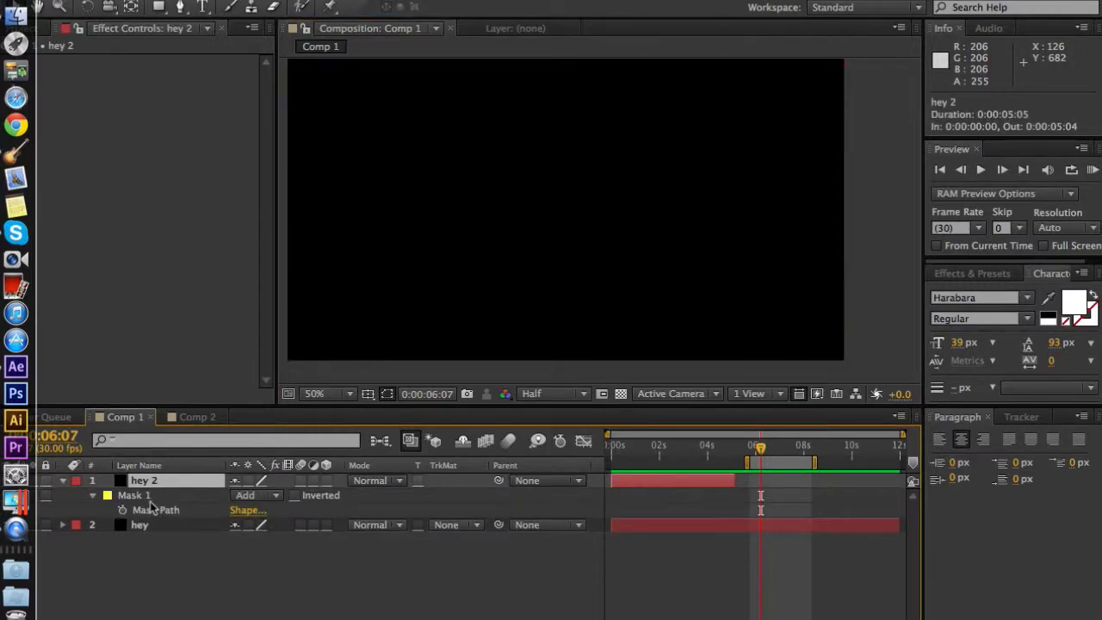
left_click(144, 495)
key("Delete")
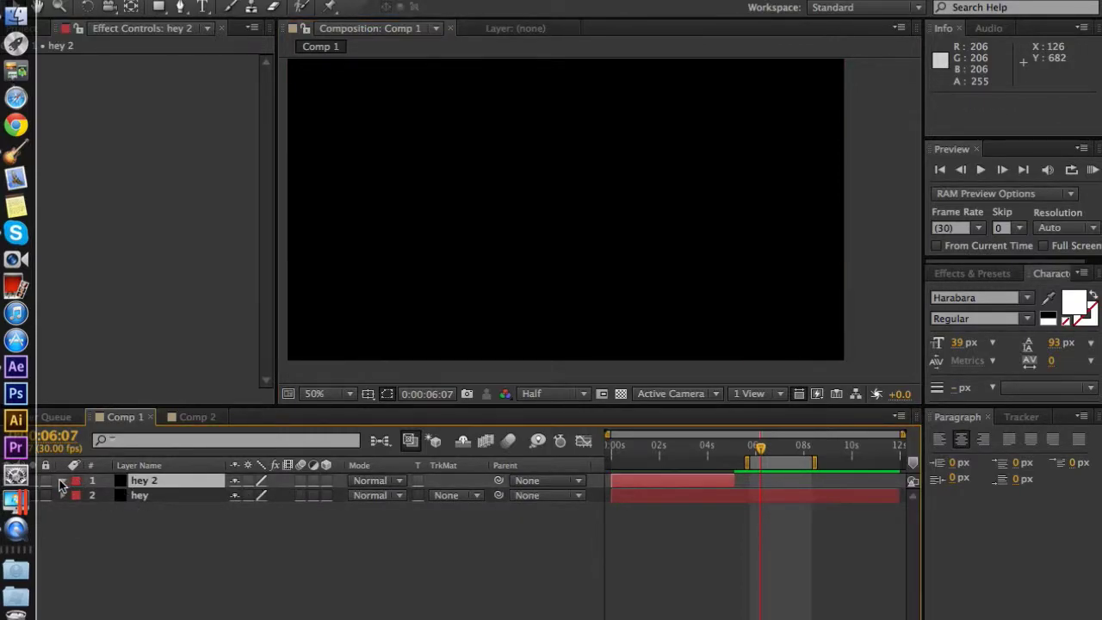
Step: Draw two test pen paths, delete each resulting Shape Layer 1, and reselect hey 2
left_click_drag(428, 226, 440, 235)
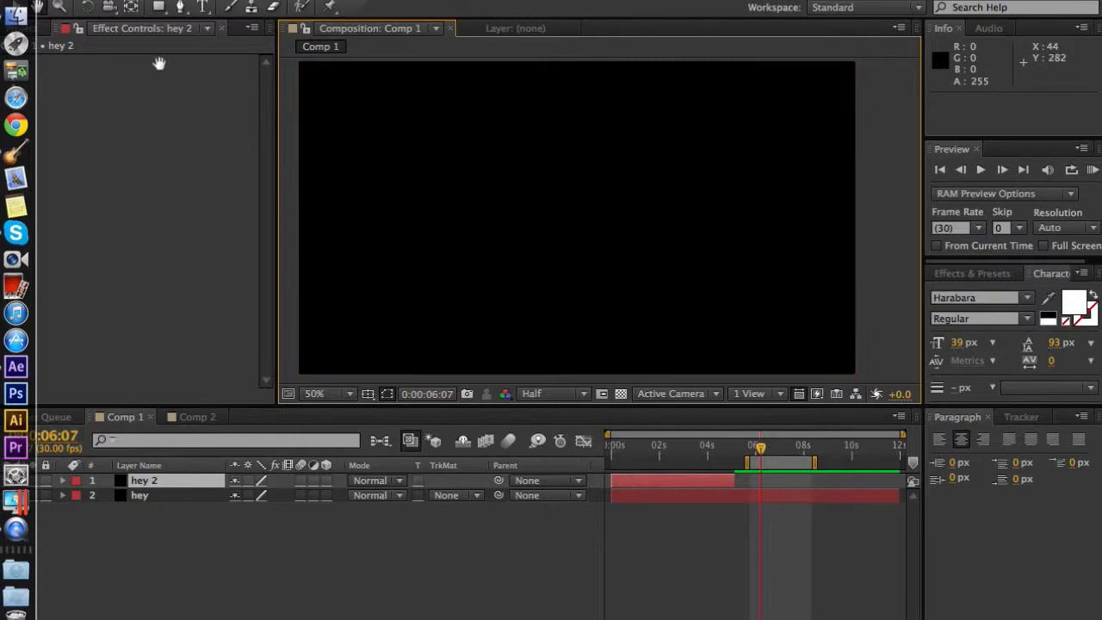
left_click(179, 6)
left_click(359, 89)
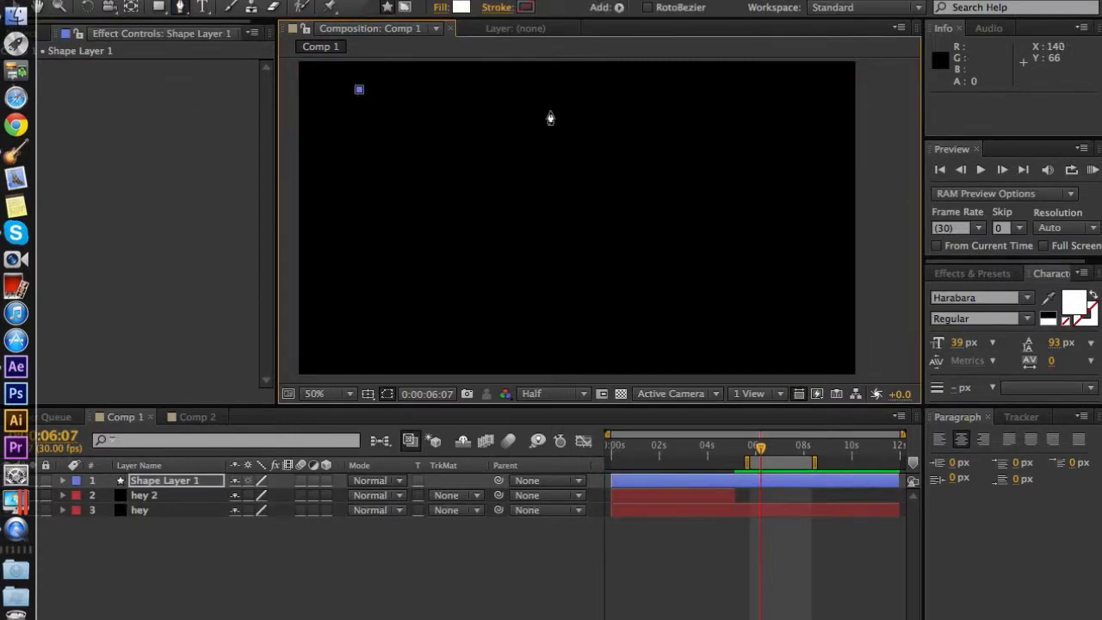
left_click(560, 112)
left_click(187, 484)
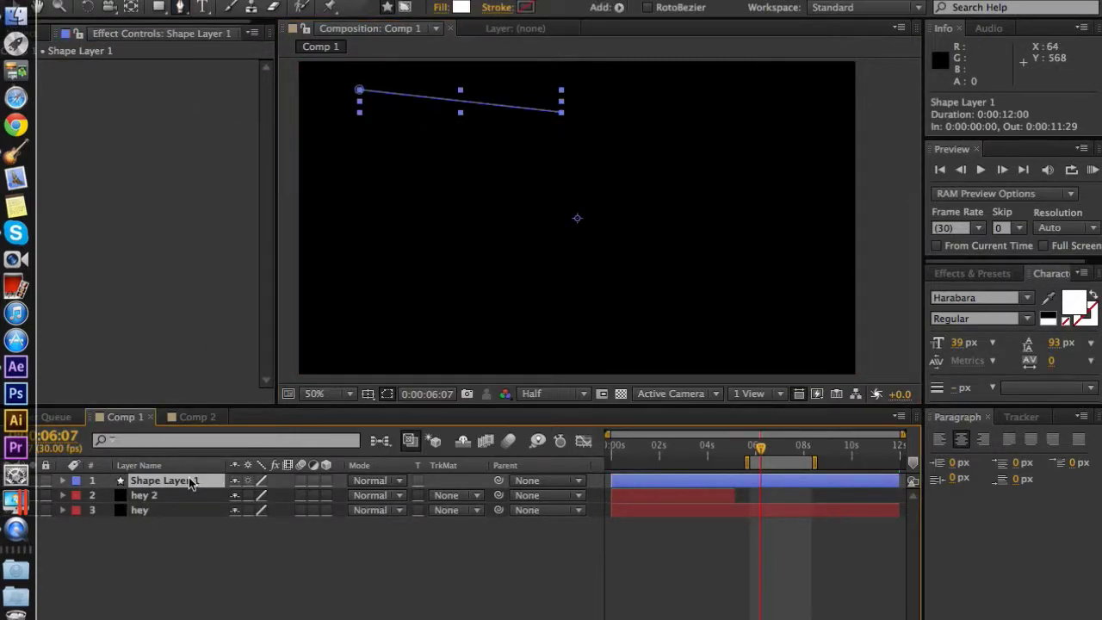
key("Delete")
left_click(168, 483)
left_click(450, 191)
left_click(667, 208)
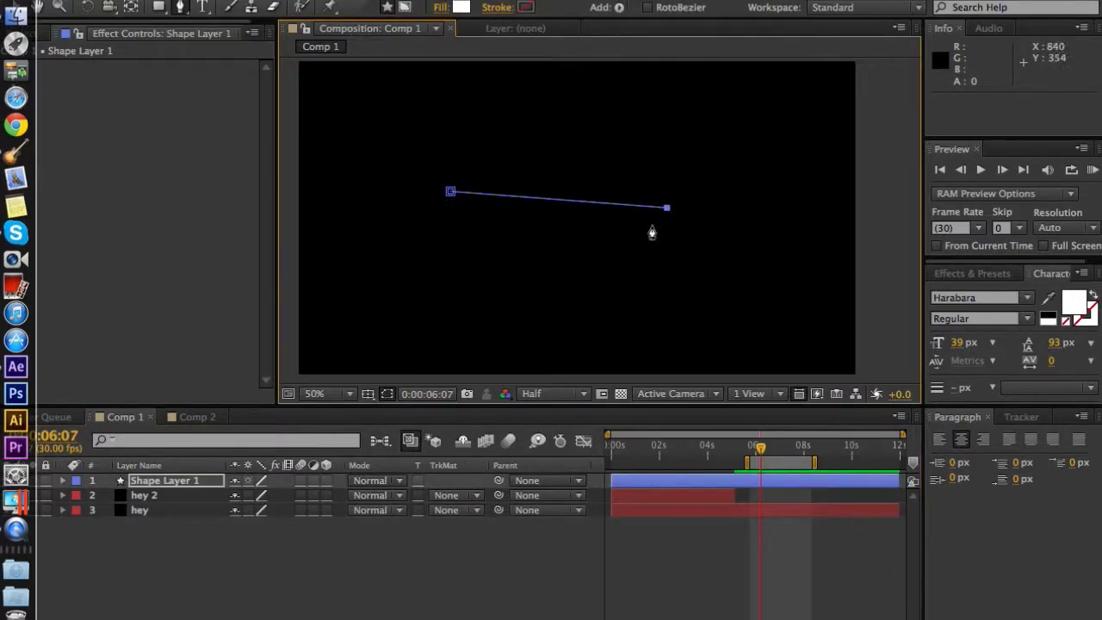
left_click(160, 486)
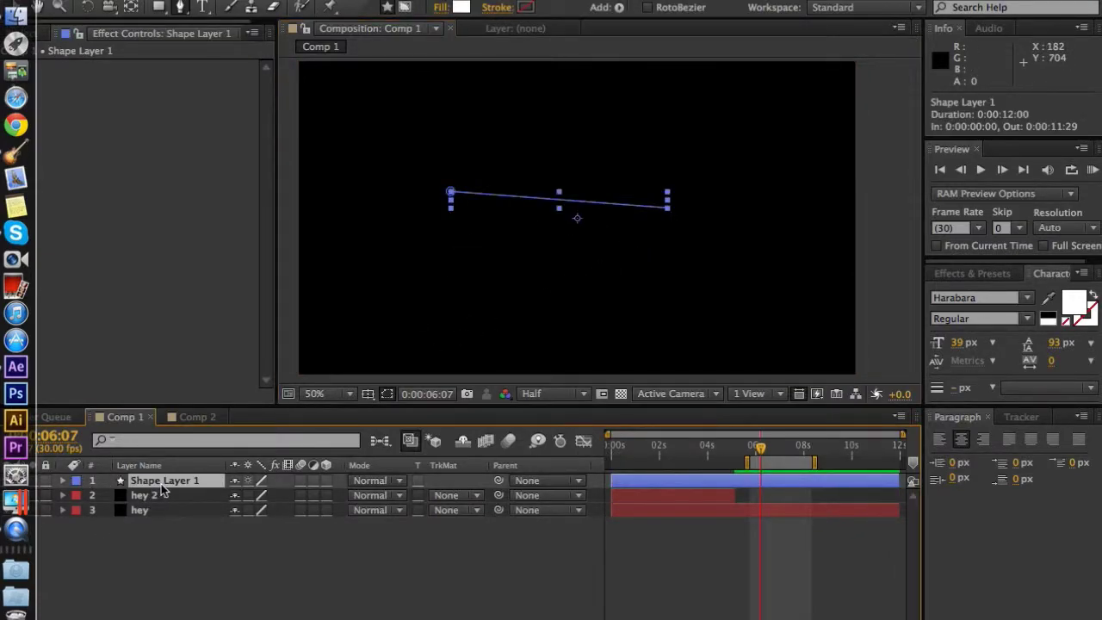
key("Delete")
left_click(162, 485)
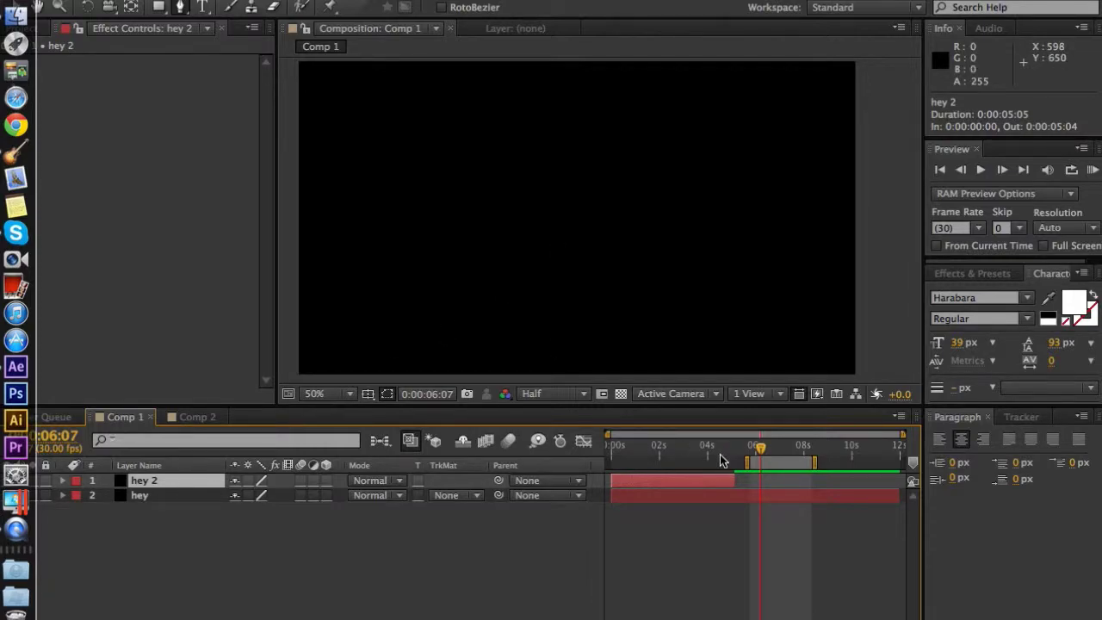
Step: Move hey 2's in point to the playhead and draw a closed five-vertex mask on it
key("bracketleft")
left_click(604, 240)
left_click(682, 229)
left_click(532, 137)
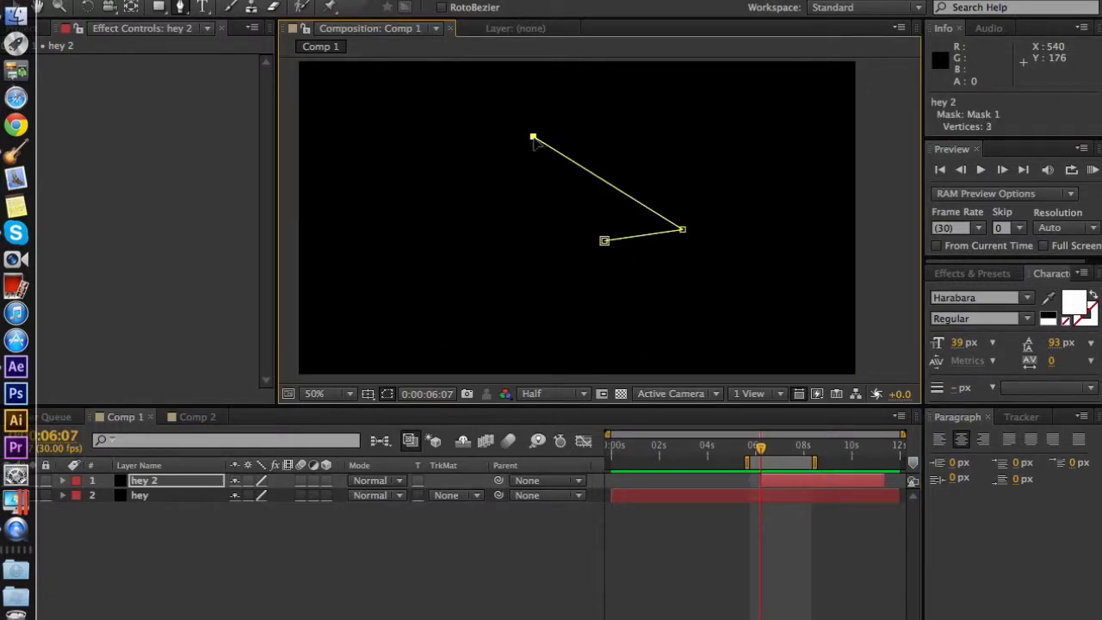
left_click(416, 159)
left_click(470, 236)
left_click(604, 240)
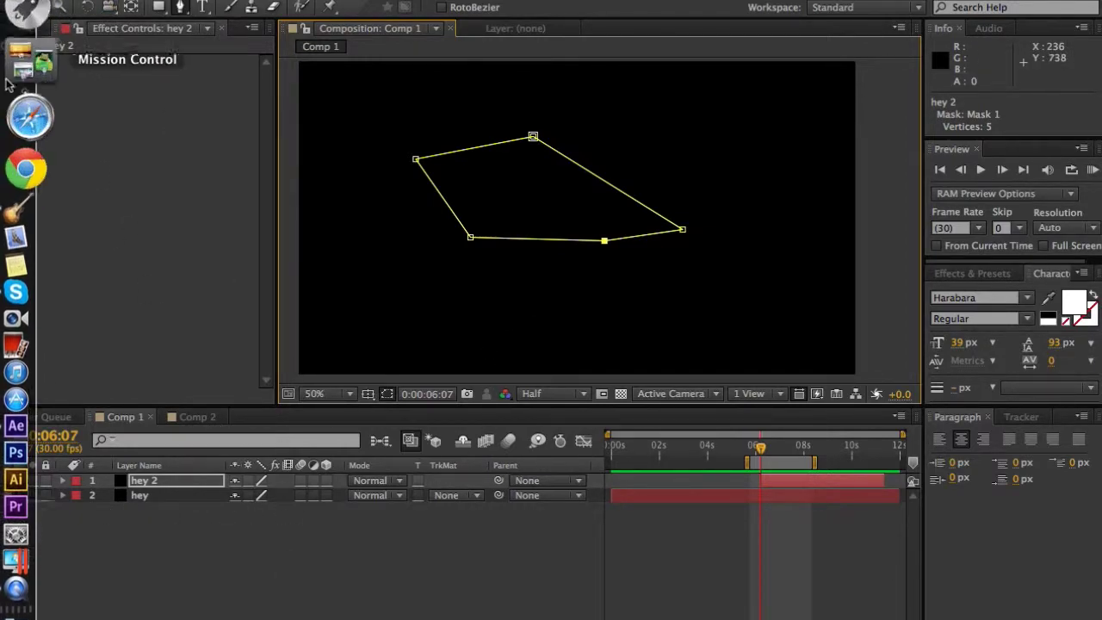
left_click(189, 482)
Step: Scrub Mask 1's feather on hey 2 to 40.0,40.0 pixels, then show all its mask properties
key("m")
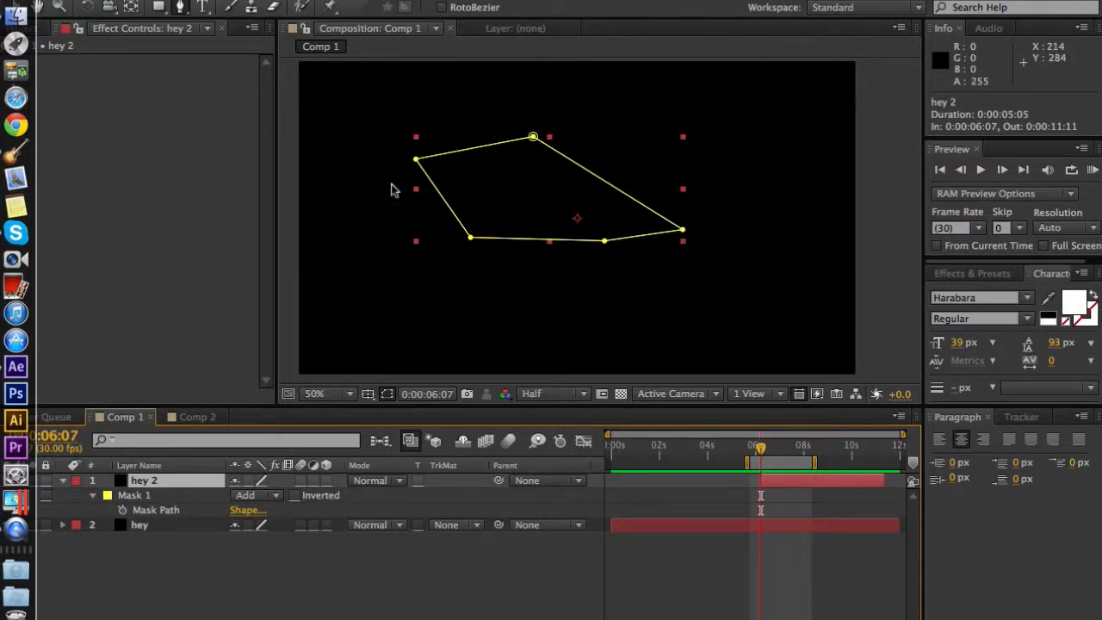
key("f")
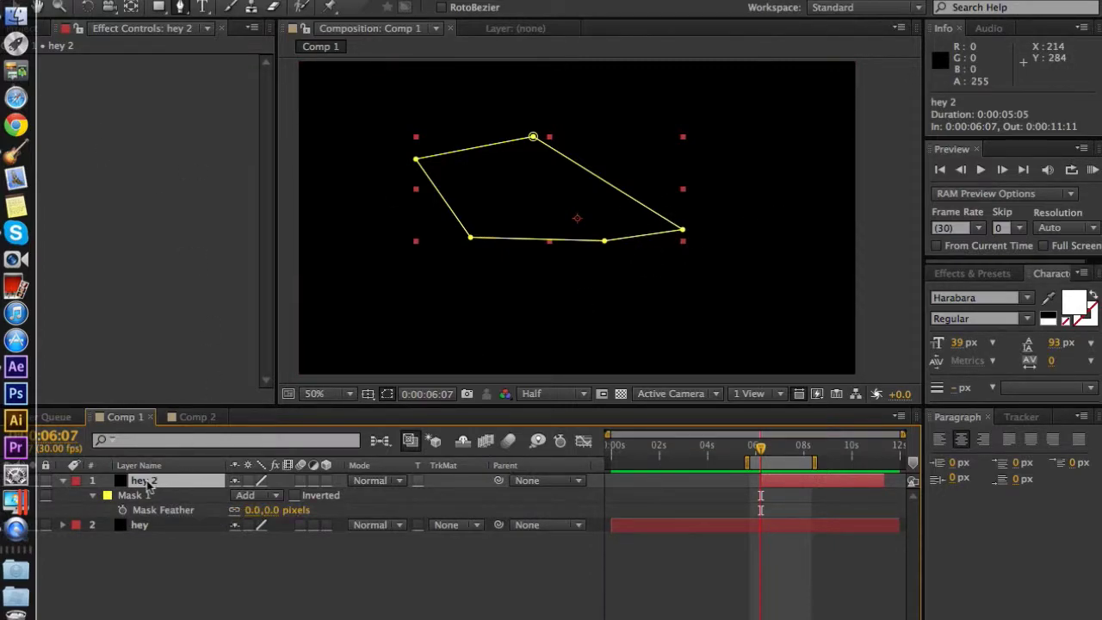
left_click_drag(274, 509, 284, 510)
left_click(171, 483)
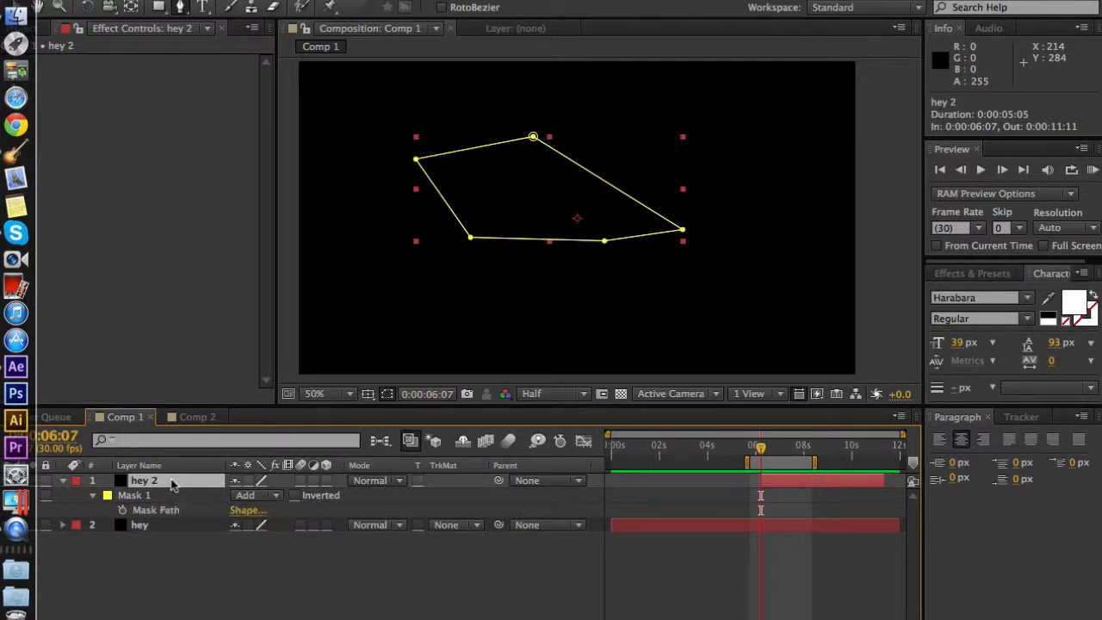
key("f")
key("m")
key("m")
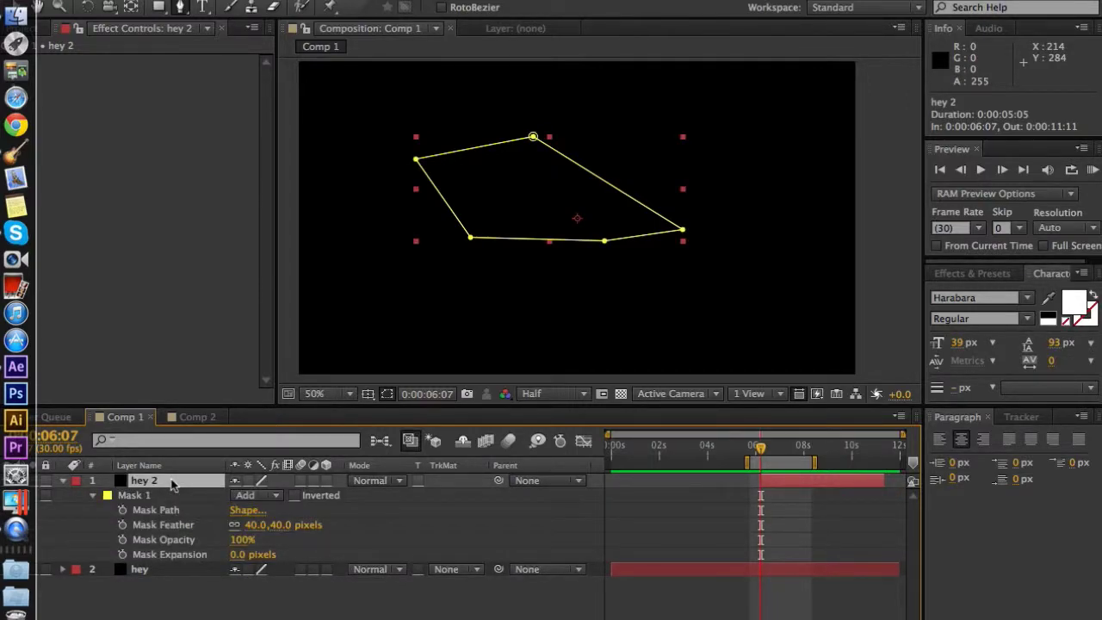